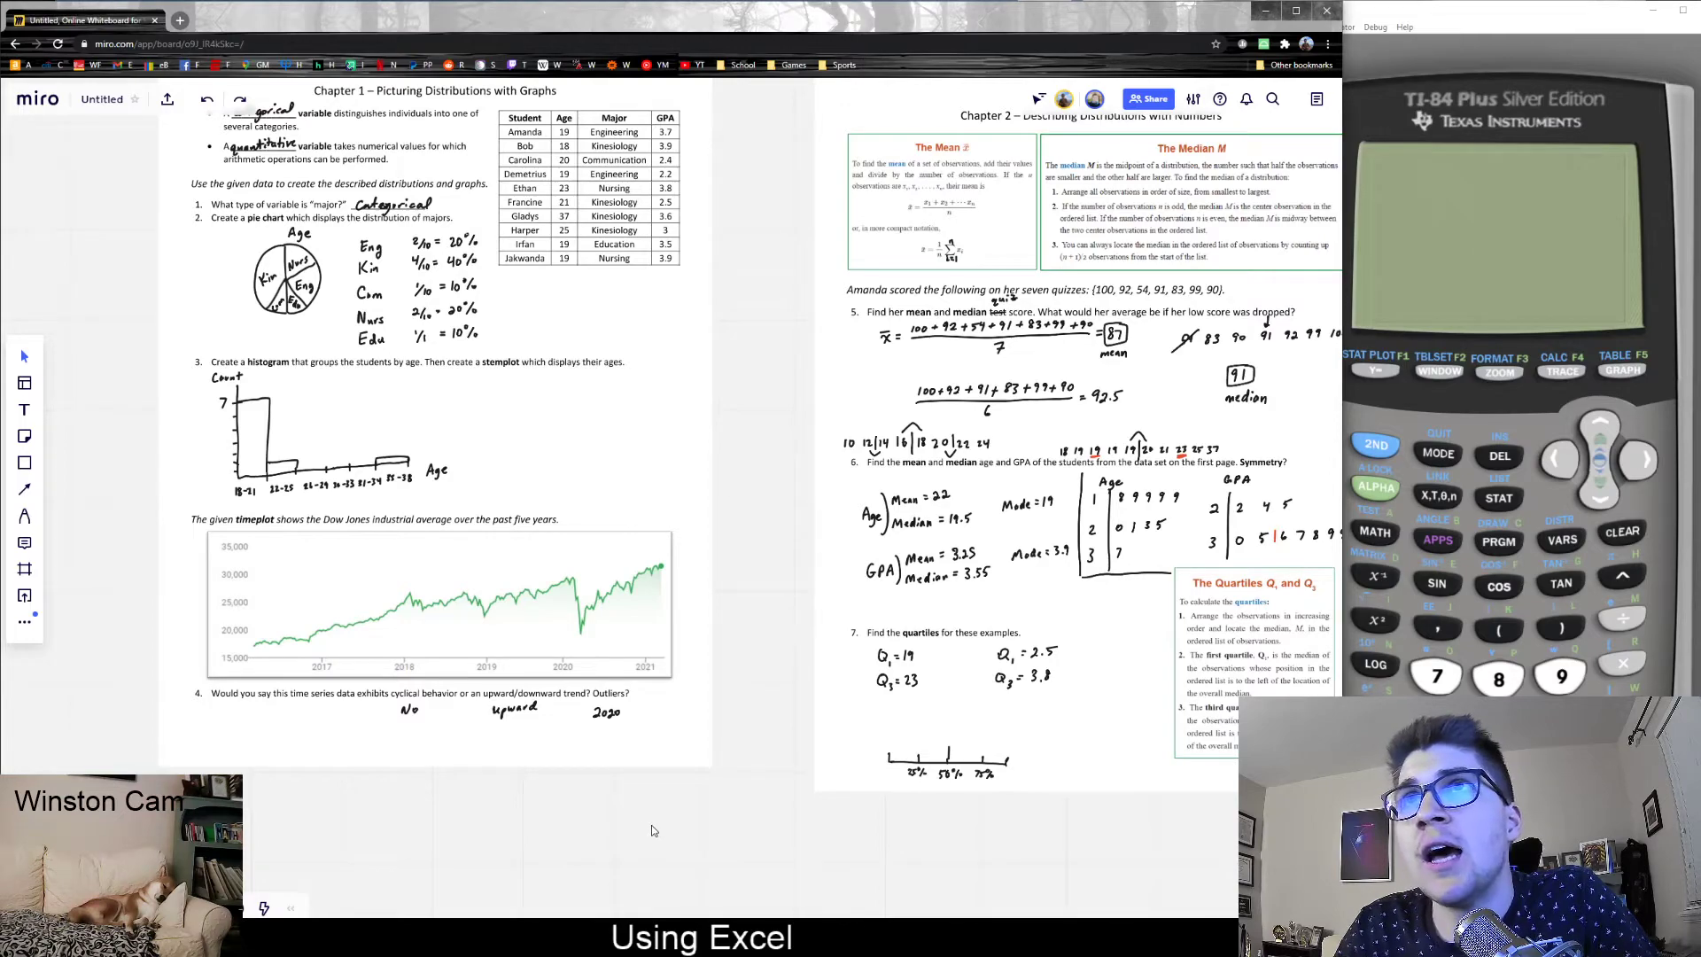
- Review the Chapter 1 and Chapter 2 worksheet pages on the whiteboard, ending at the student data table and its graphs
{"action": "scroll", "coordinate": [651, 825], "scroll_direction": "right", "scroll_amount": 4}
{"action": "scroll", "coordinate": [651, 826], "scroll_direction": "down", "scroll_amount": 1}
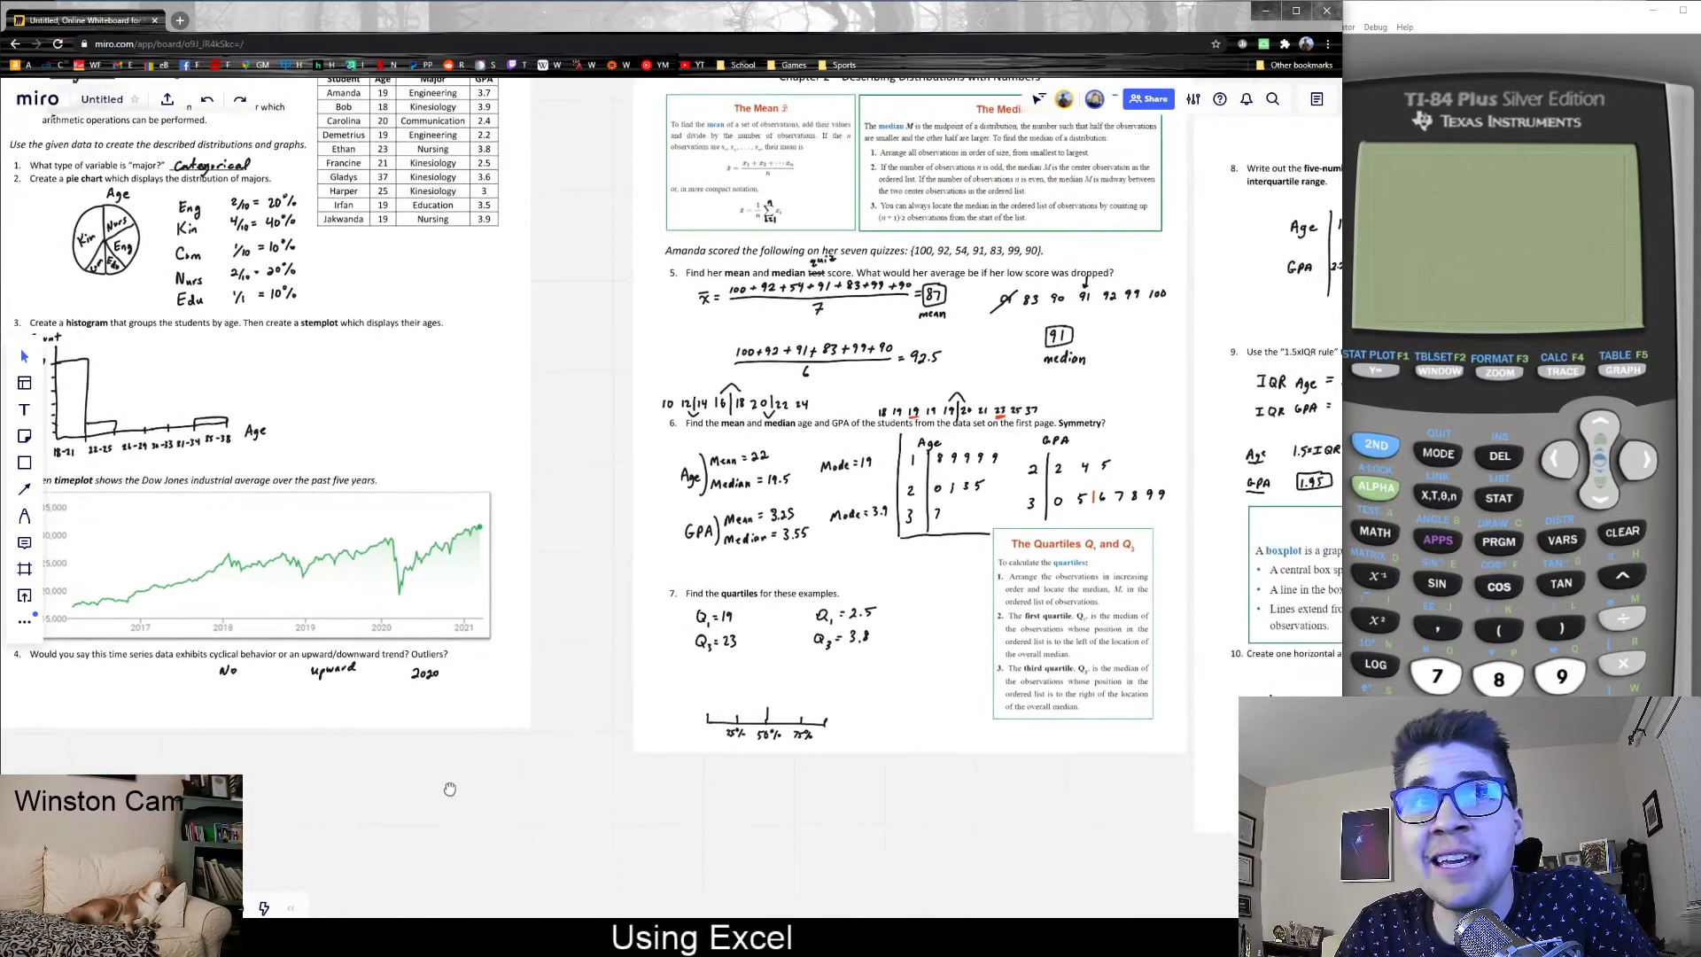
{"action": "left_click_drag", "start_coordinate": [761, 812], "coordinate": [289, 790]}
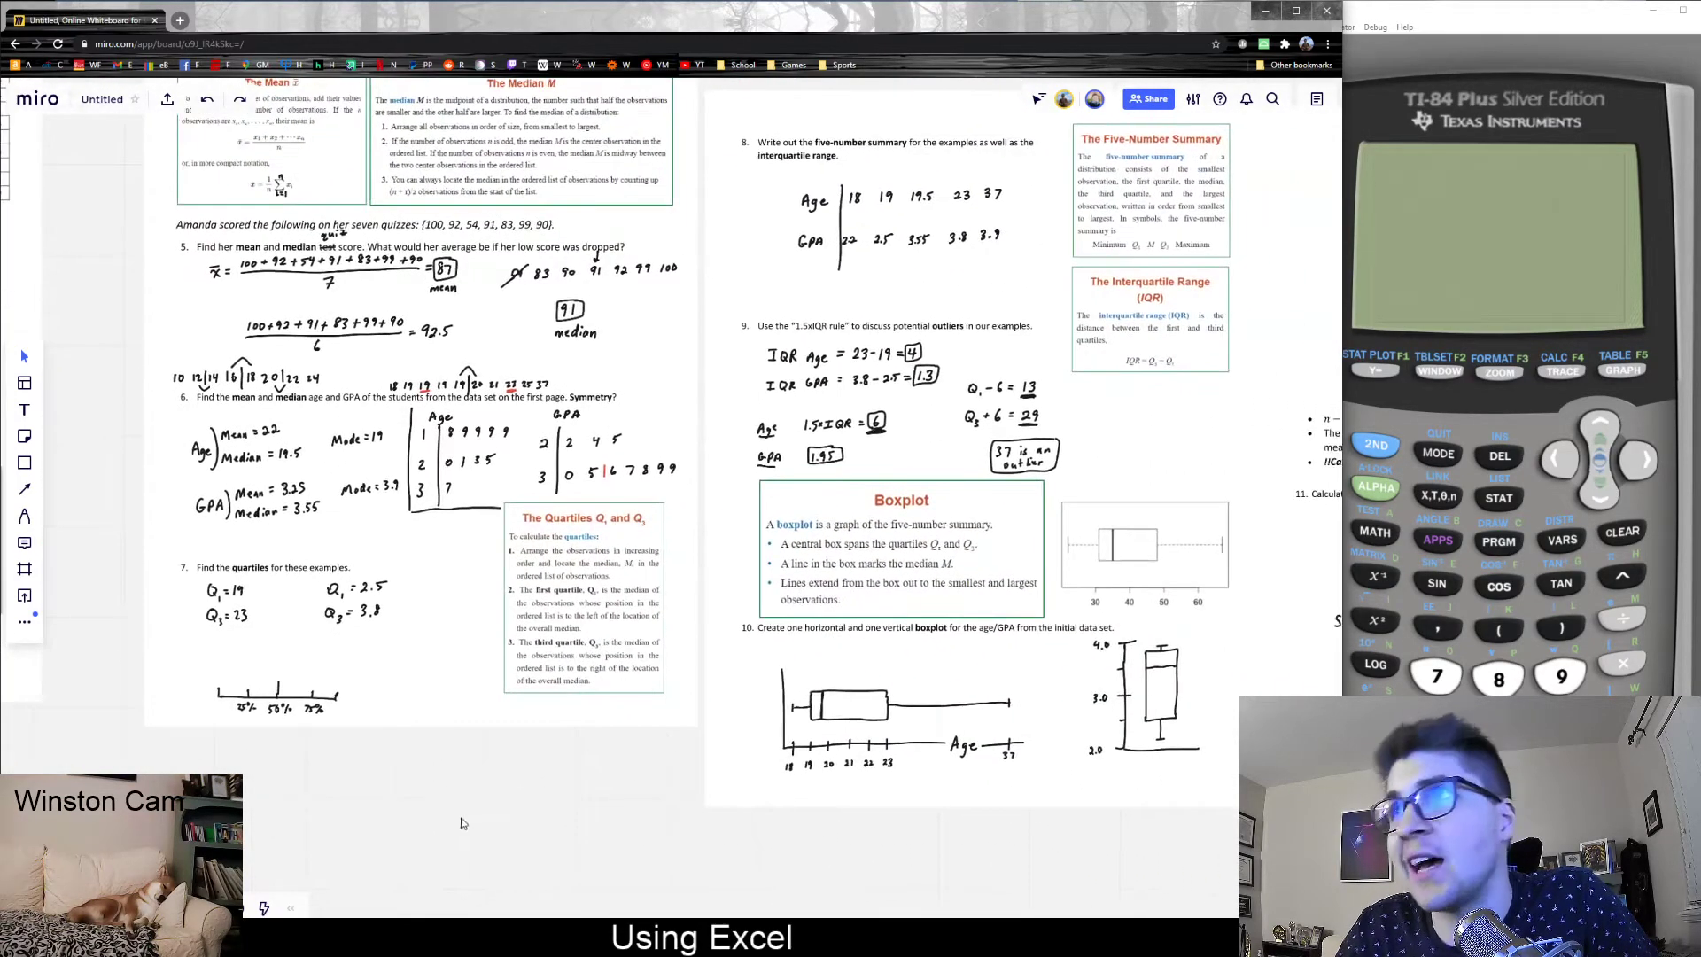
{"action": "mouse_move", "coordinate": [482, 805]}
{"action": "left_mouse_down"}
{"action": "mouse_move", "coordinate": [306, 818]}
{"action": "mouse_move", "coordinate": [471, 816]}
{"action": "left_mouse_up"}
{"action": "left_click_drag", "start_coordinate": [290, 808], "coordinate": [890, 868]}
{"action": "scroll", "coordinate": [718, 856], "scroll_direction": "up", "scroll_amount": 2}
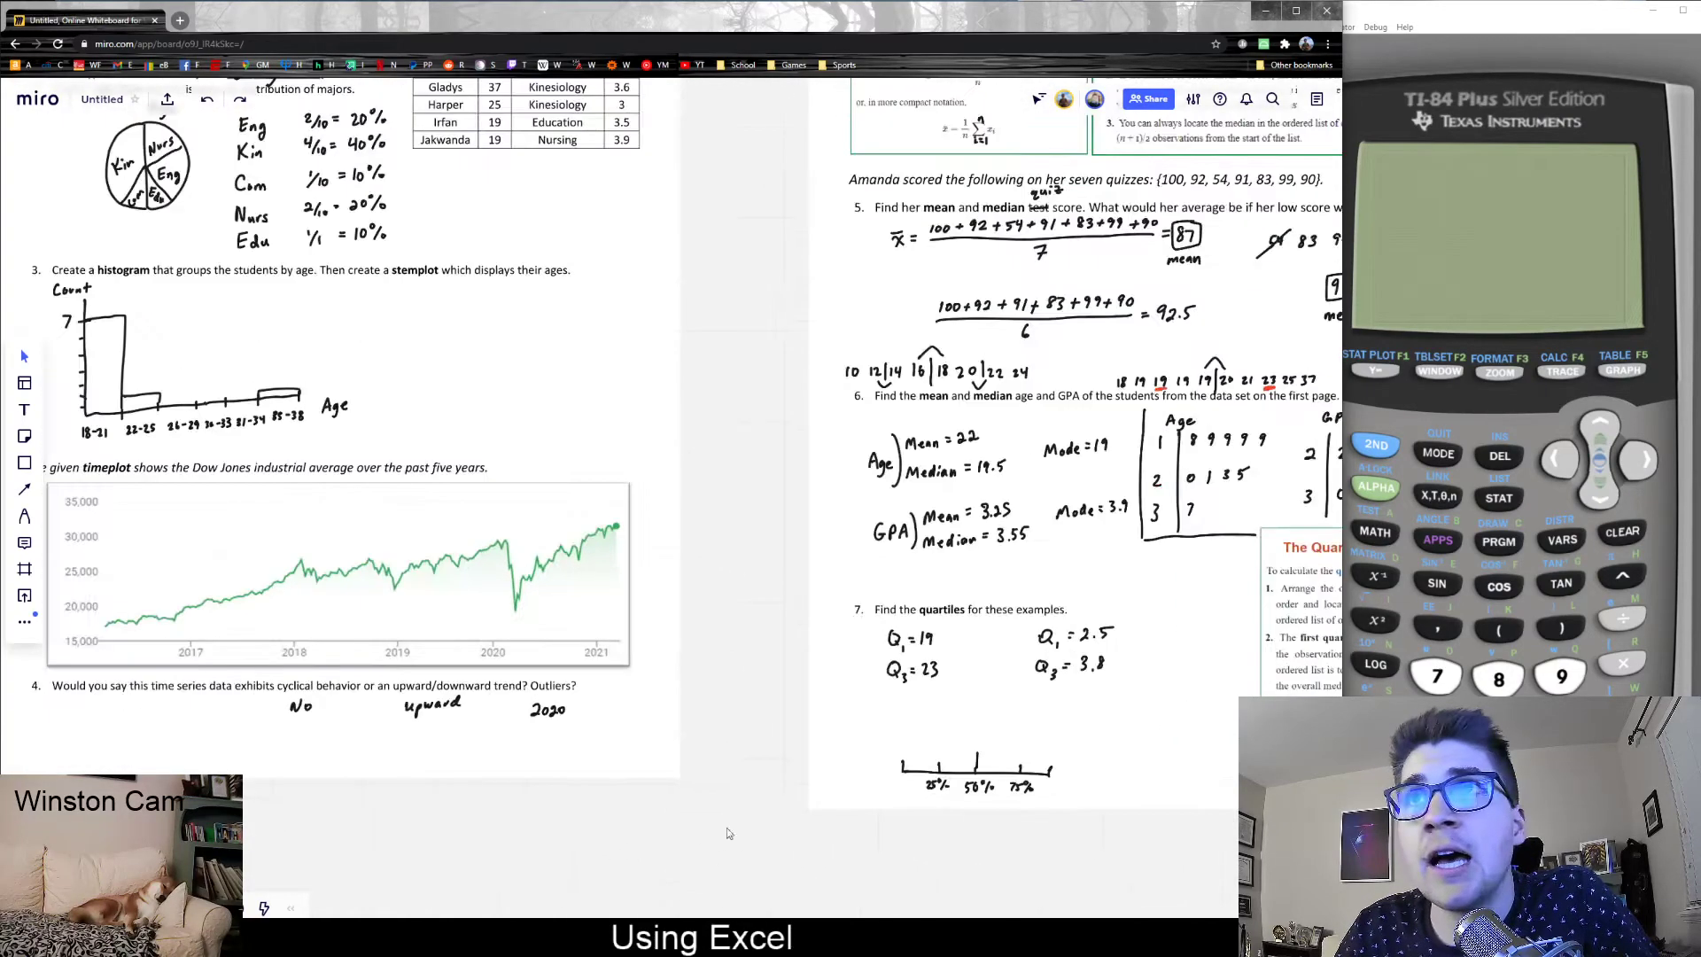
{"action": "left_click_drag", "start_coordinate": [712, 580], "coordinate": [290, 587]}
{"action": "left_click_drag", "start_coordinate": [874, 862], "coordinate": [460, 806]}
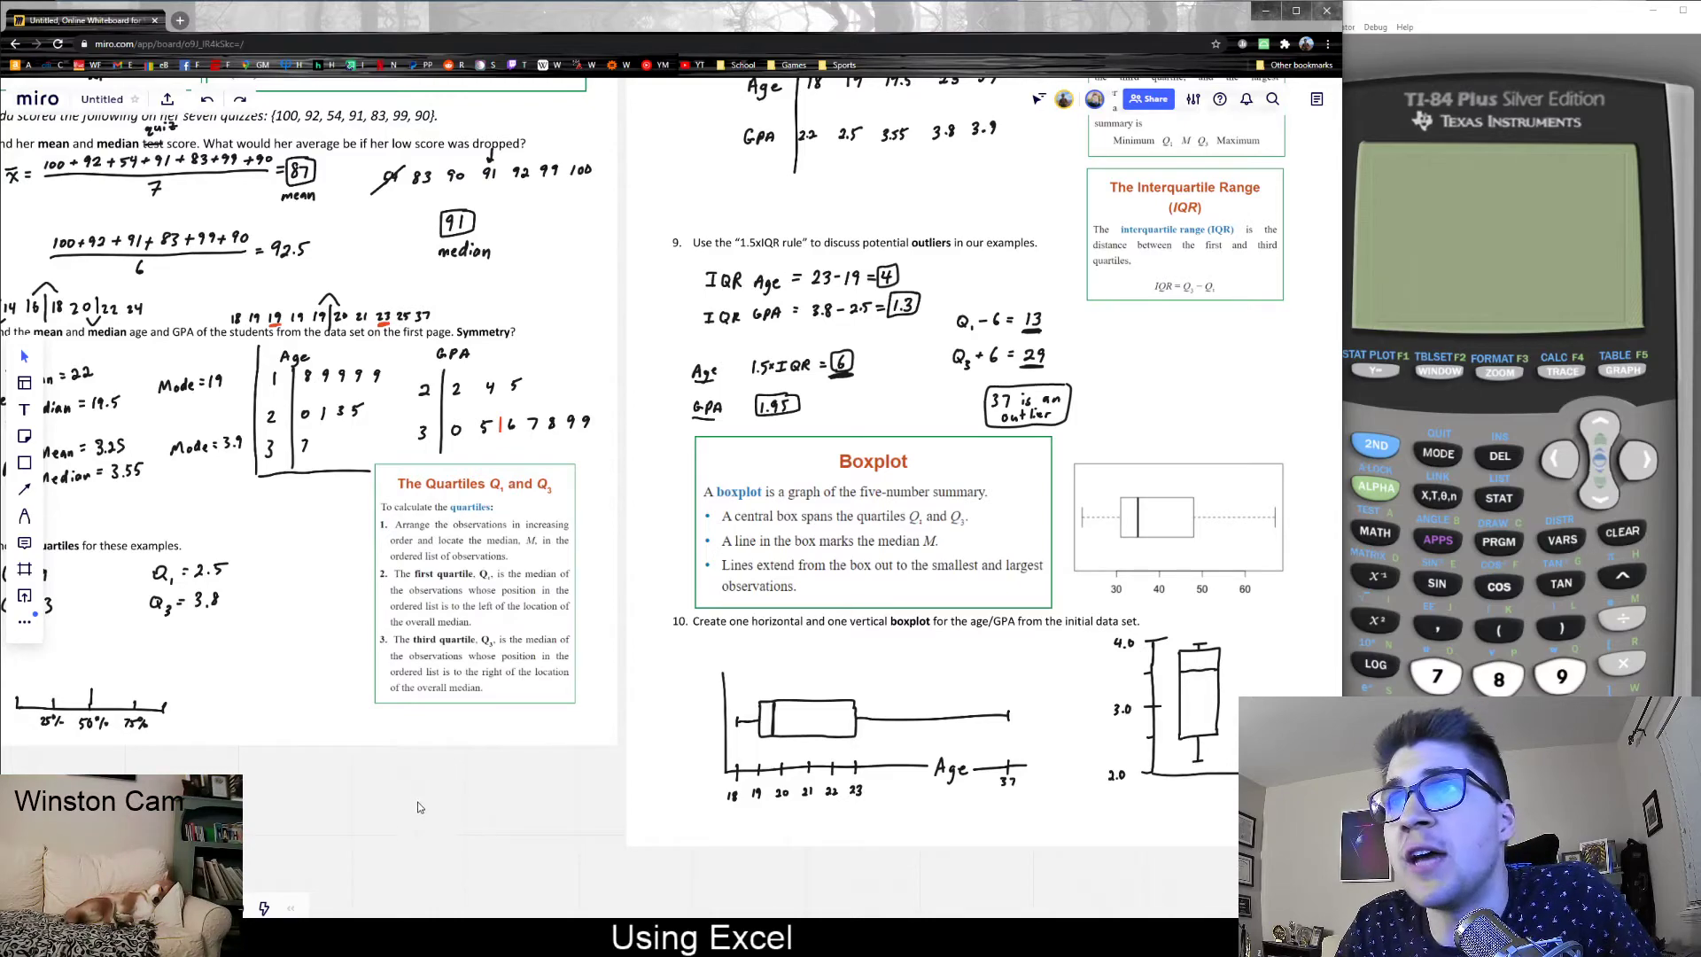
{"action": "scroll", "coordinate": [420, 807], "scroll_direction": "left", "scroll_amount": 10}
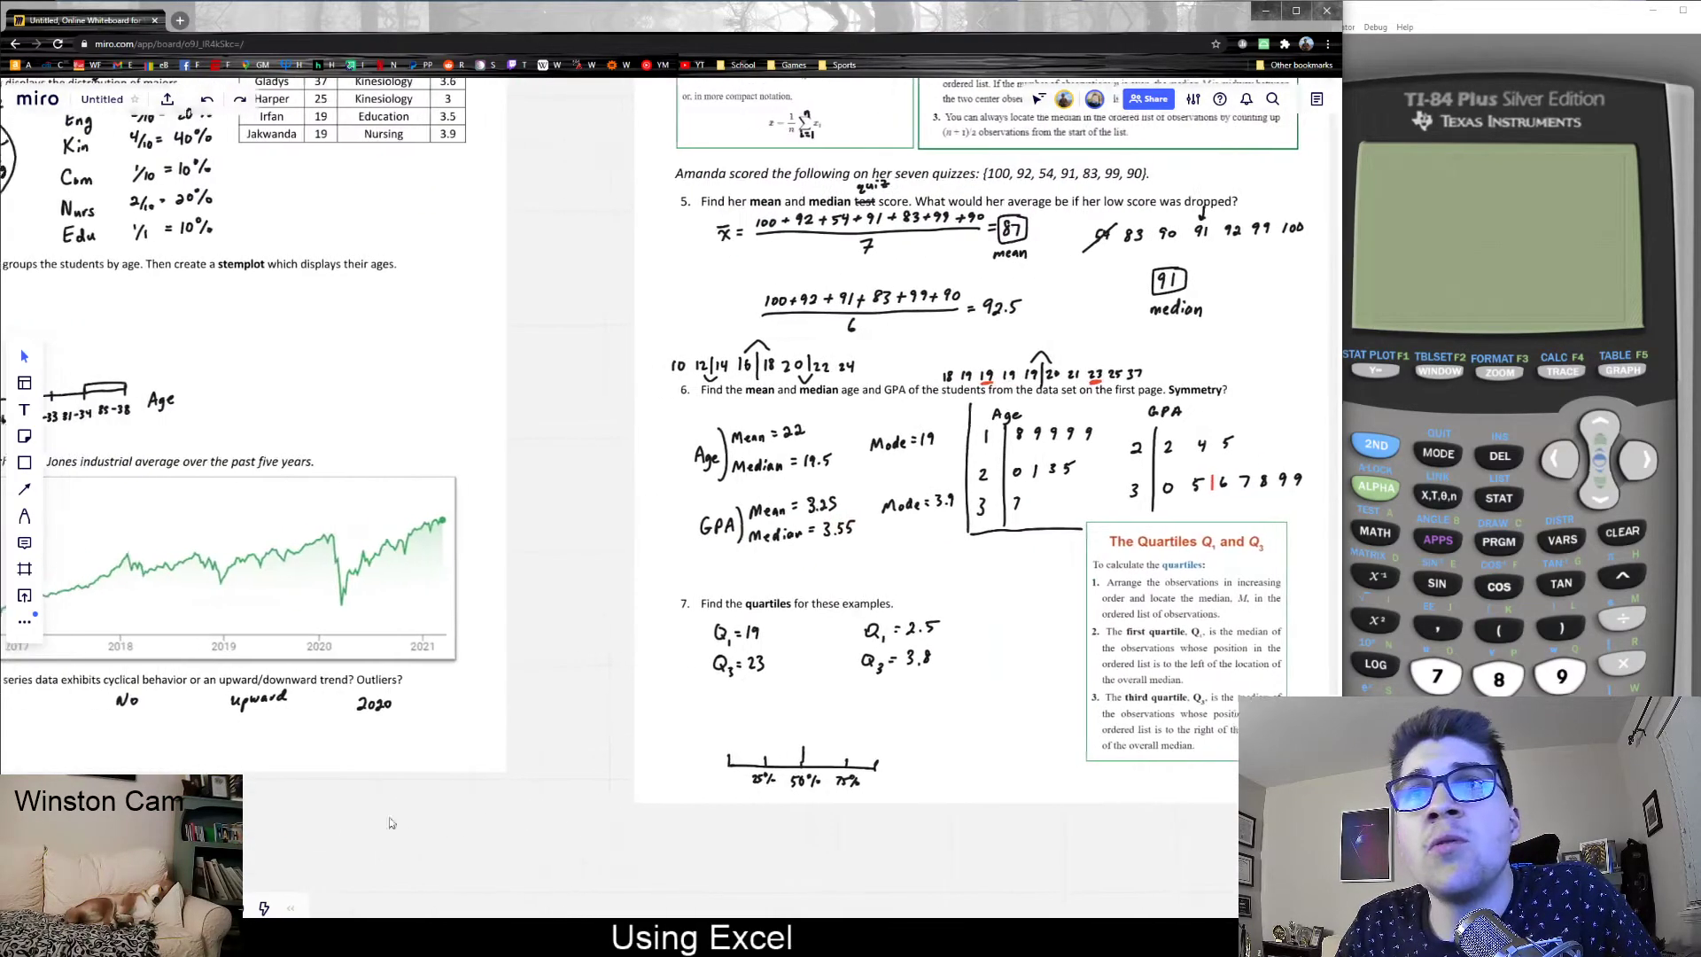
{"action": "scroll", "coordinate": [390, 822], "scroll_direction": "left", "scroll_amount": 15}
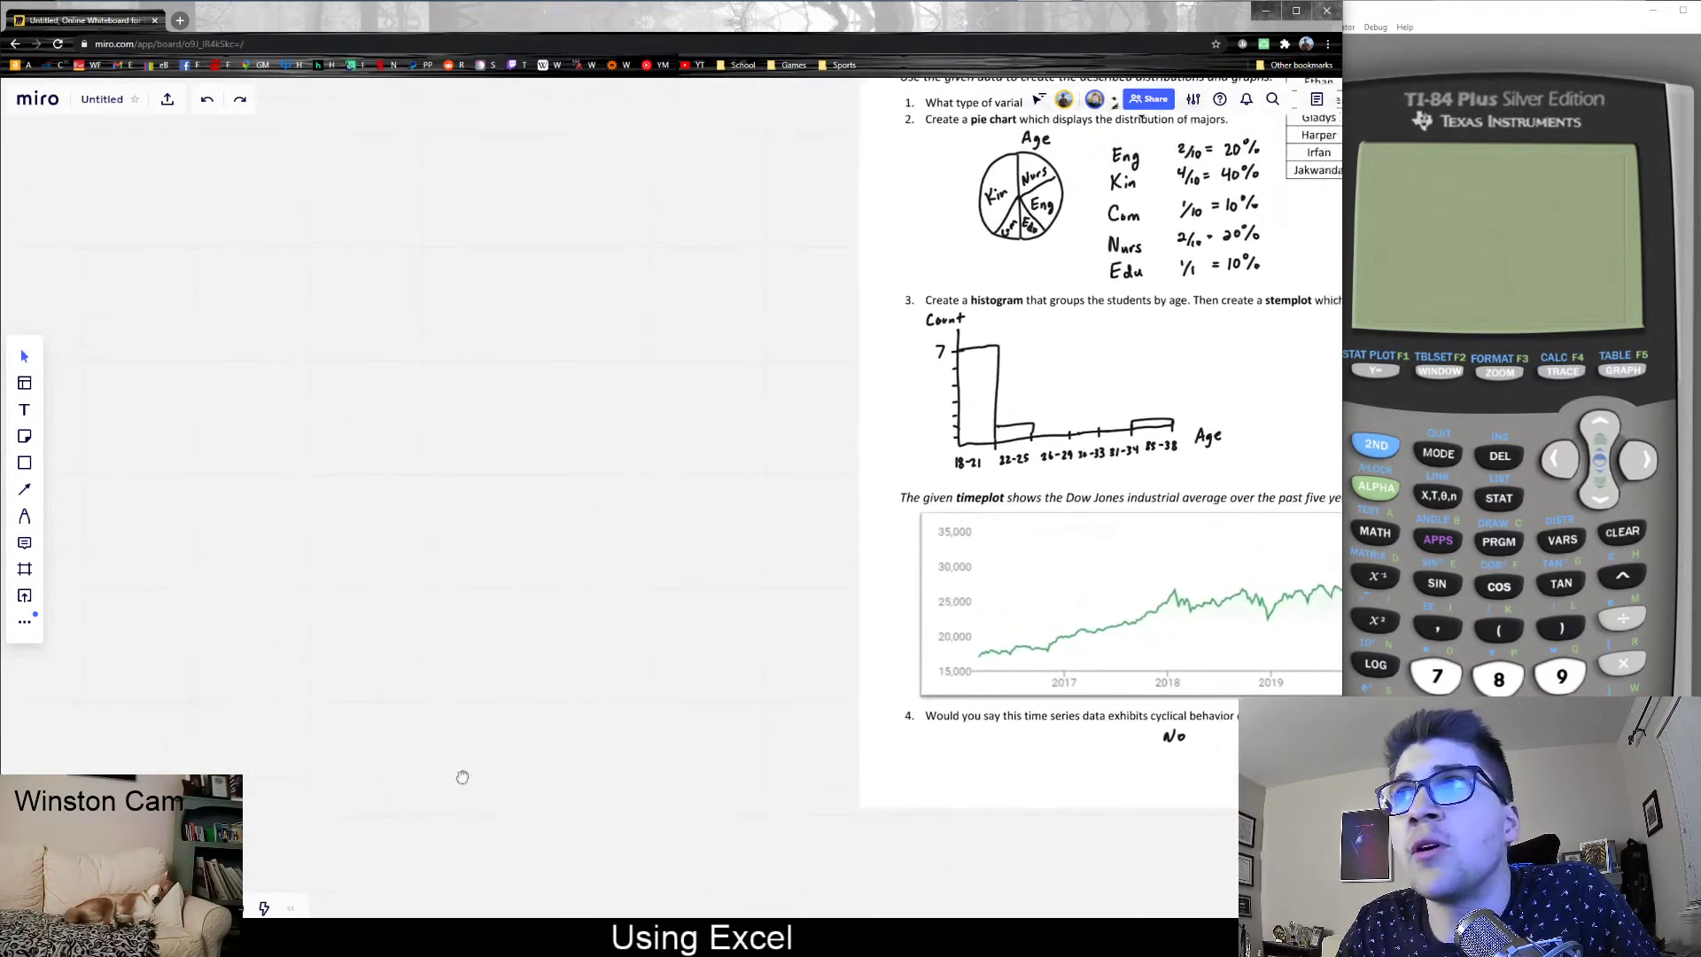
{"action": "scroll", "coordinate": [462, 777], "scroll_direction": "right", "scroll_amount": 7}
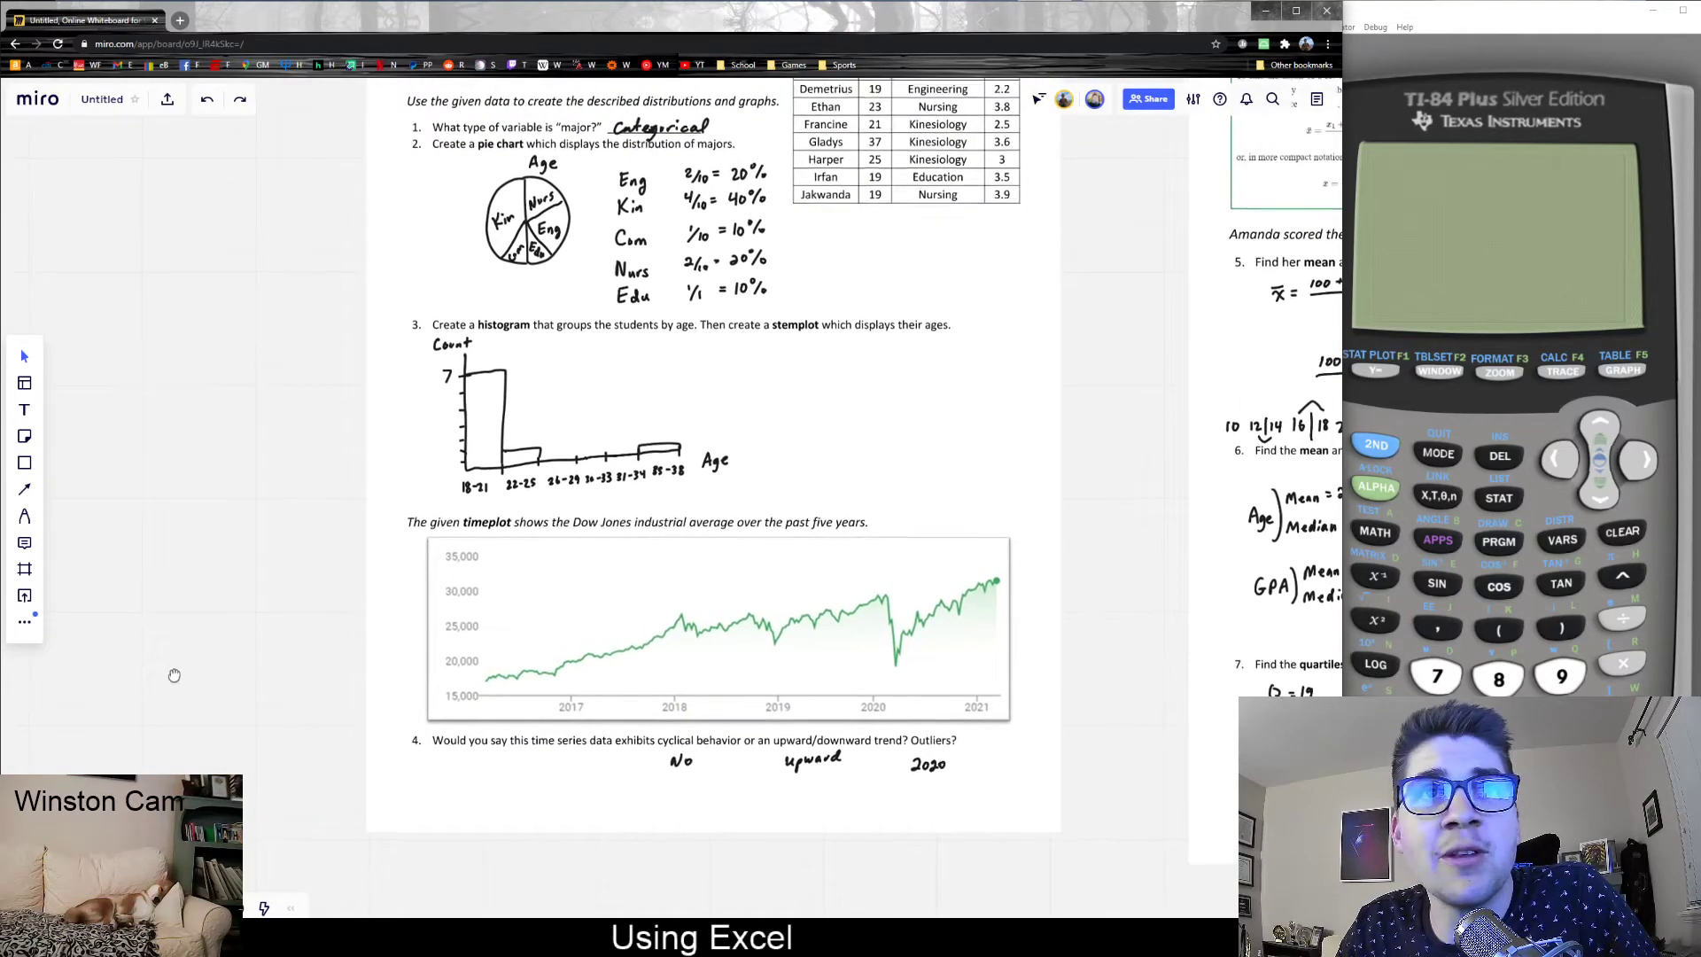
{"action": "left_click_drag", "start_coordinate": [173, 675], "coordinate": [160, 721]}
{"action": "left_click_drag", "start_coordinate": [195, 626], "coordinate": [145, 686]}
{"action": "scroll", "coordinate": [148, 685], "scroll_direction": "up", "scroll_amount": 1}
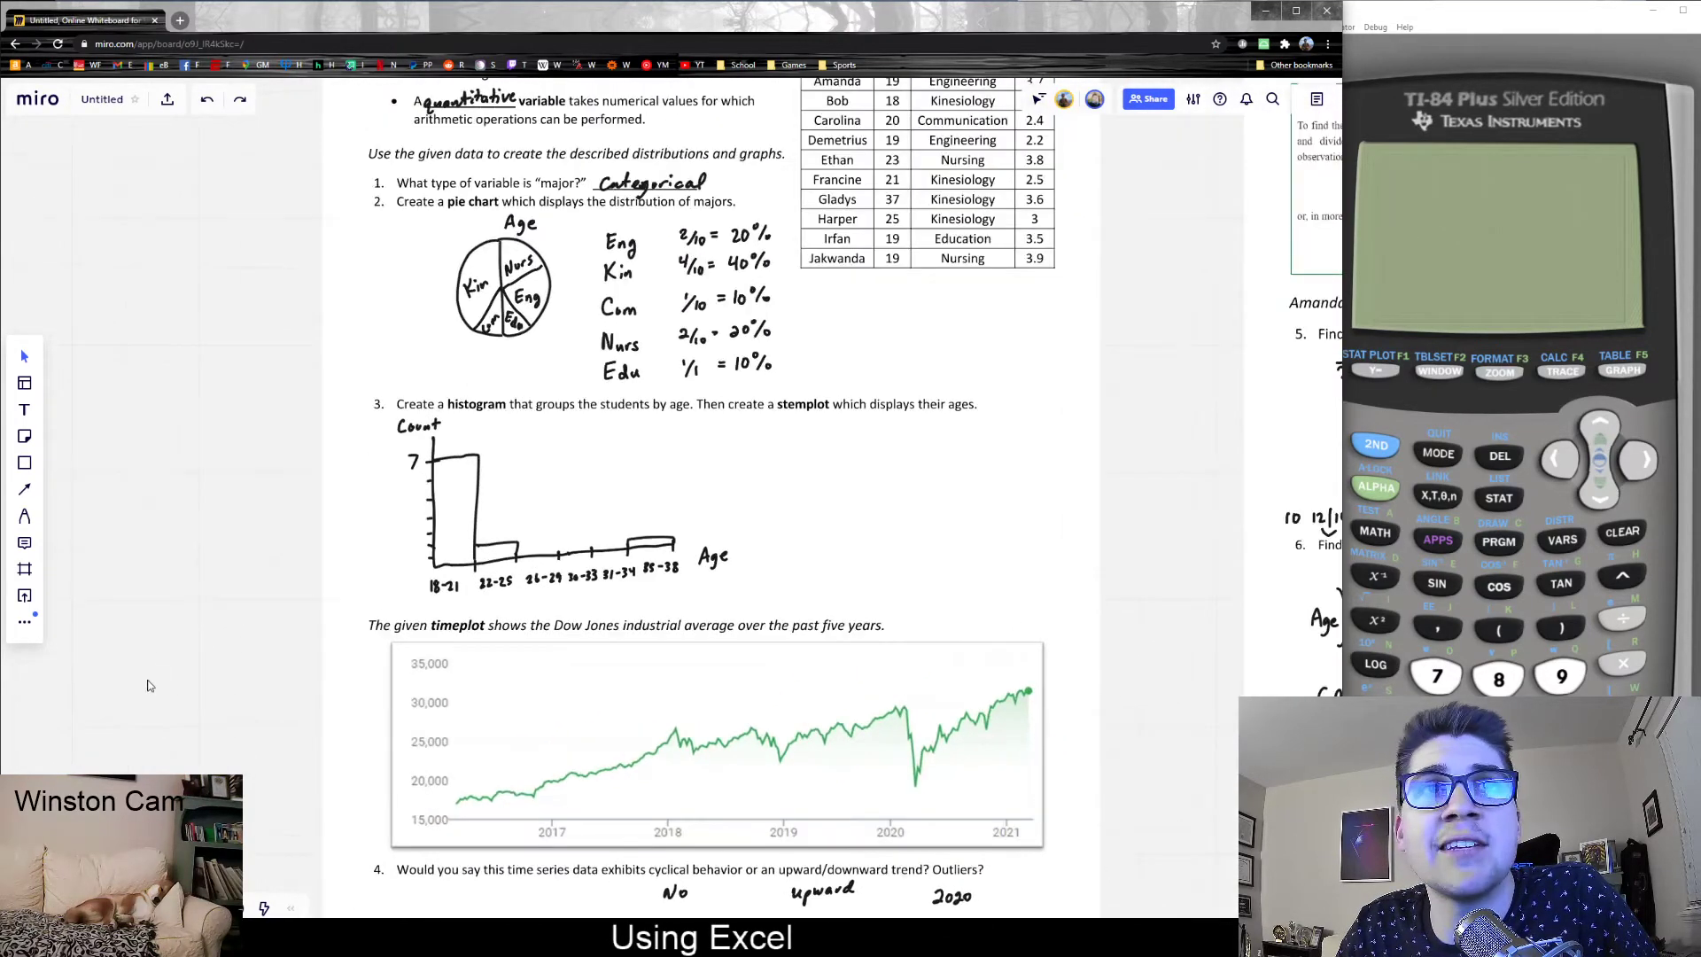
{"action": "scroll", "coordinate": [133, 682], "scroll_direction": "up", "scroll_amount": 2}
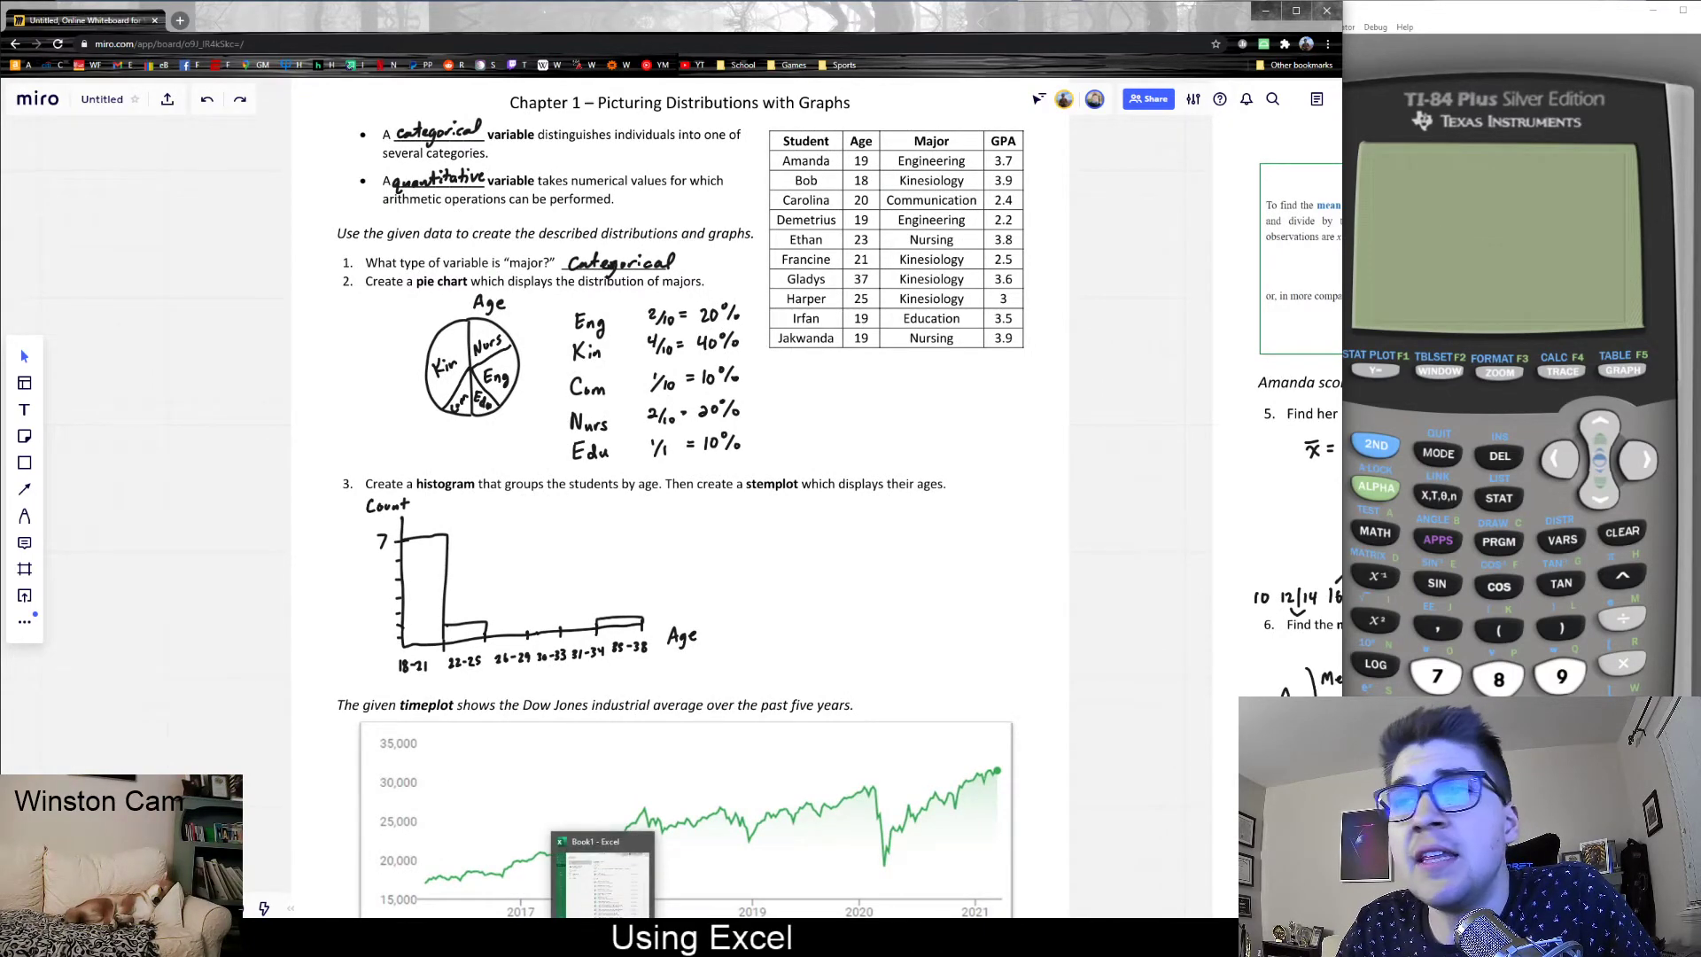
- Switch to Excel and try to open the recent workbook Student Data 1-2
{"action": "left_click", "coordinate": [603, 939]}
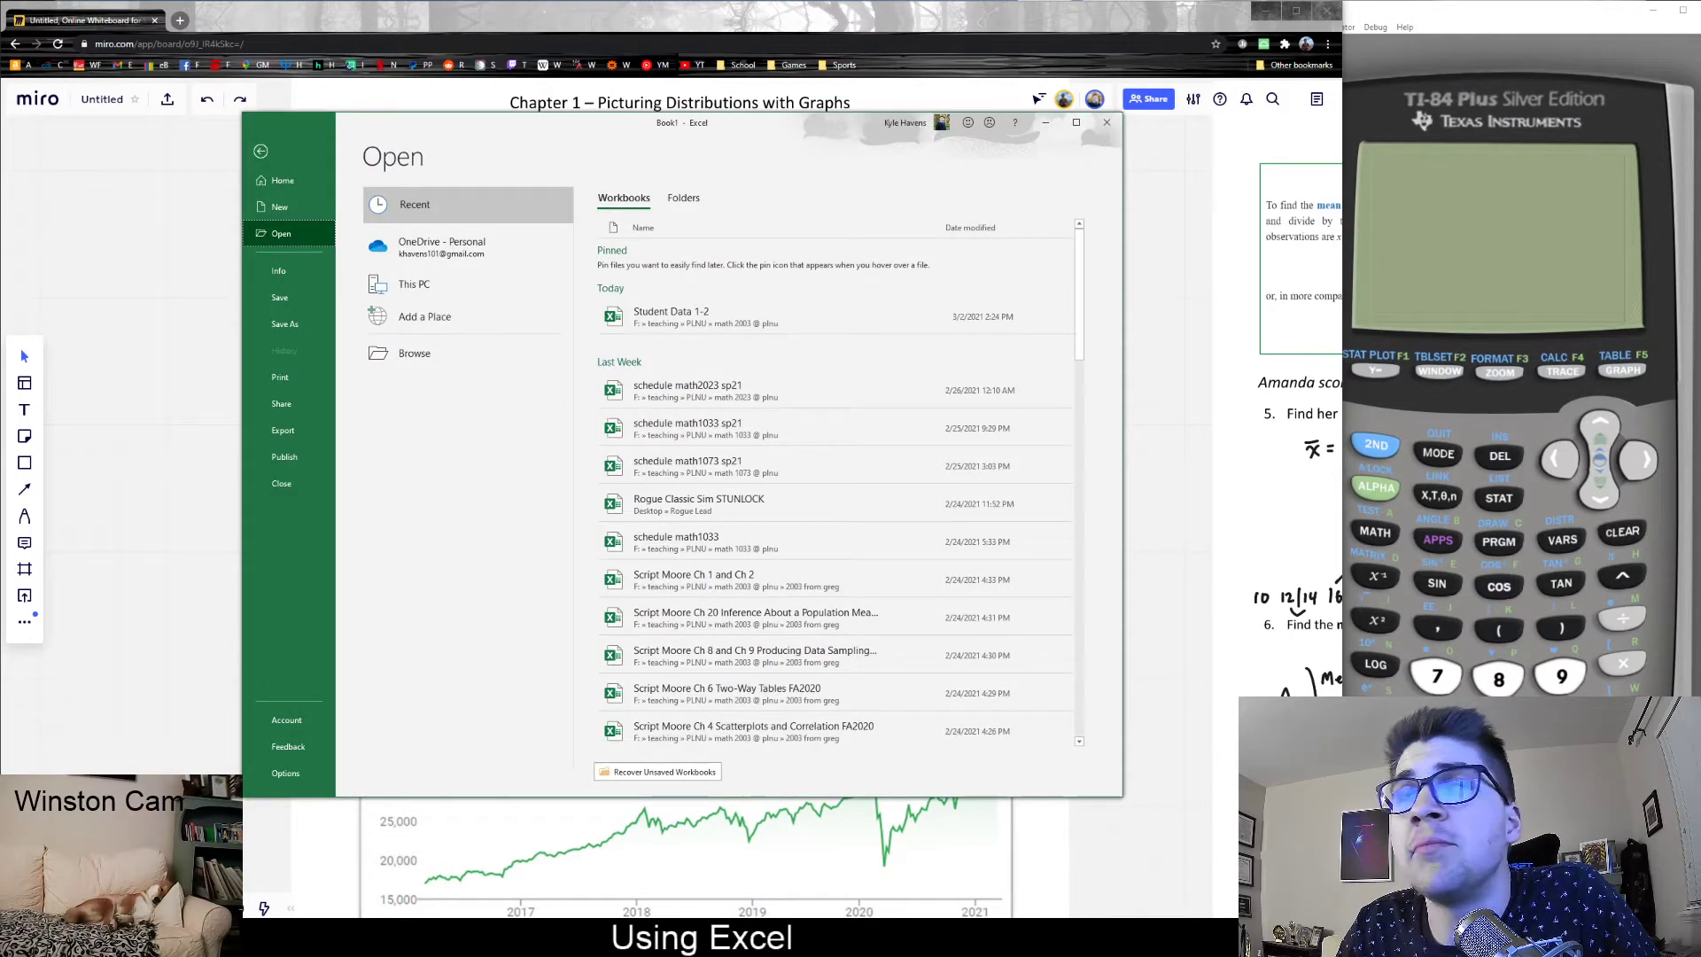
{"action": "left_click", "coordinate": [692, 324]}
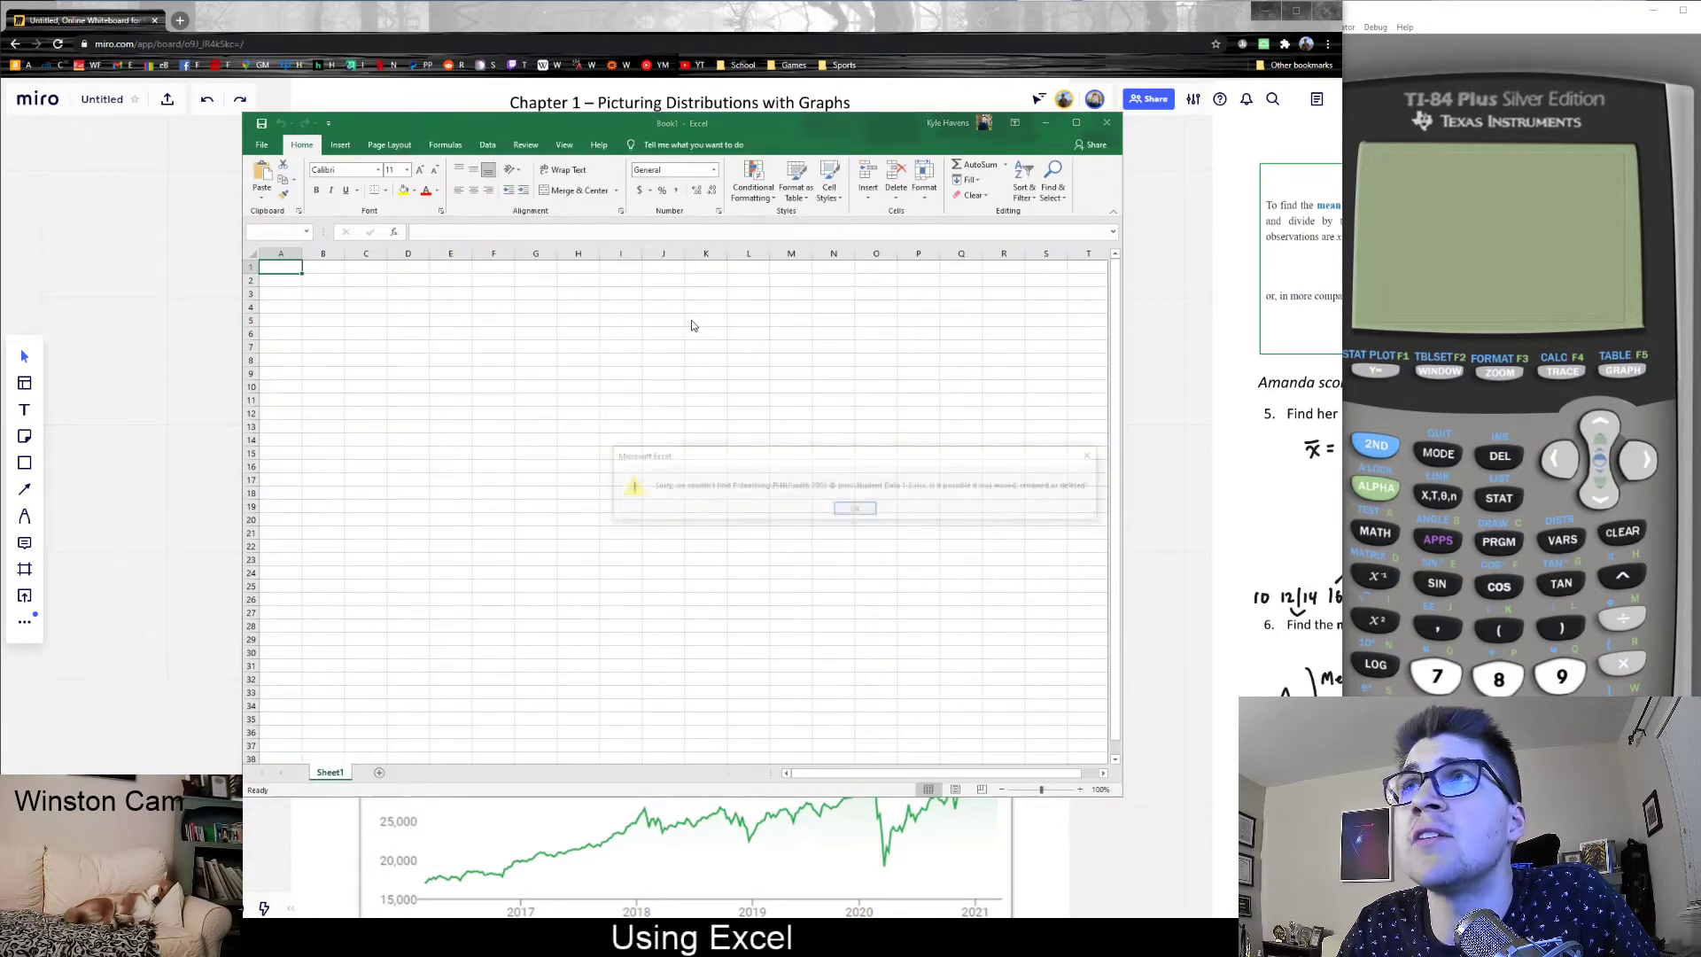
{"action": "left_click", "coordinate": [856, 510]}
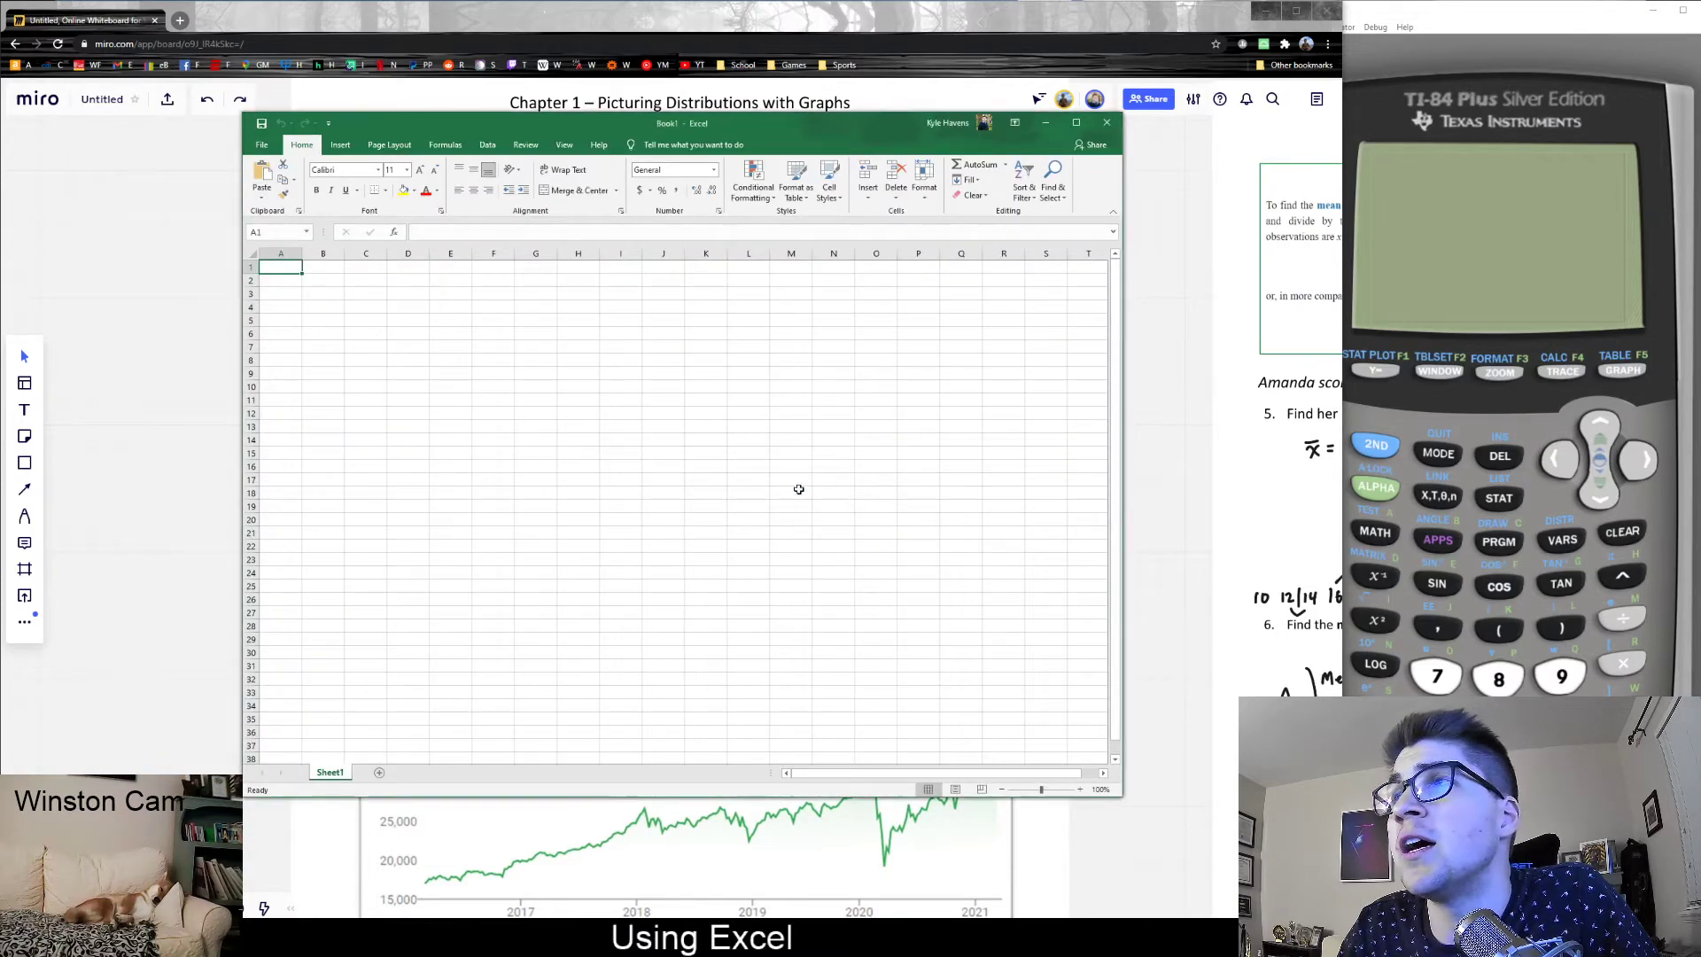
- Browse to the lecture notes folder under math 2003 @ plnu and open the workbook Excel Practice Ch1-2
{"action": "left_click", "coordinate": [262, 146]}
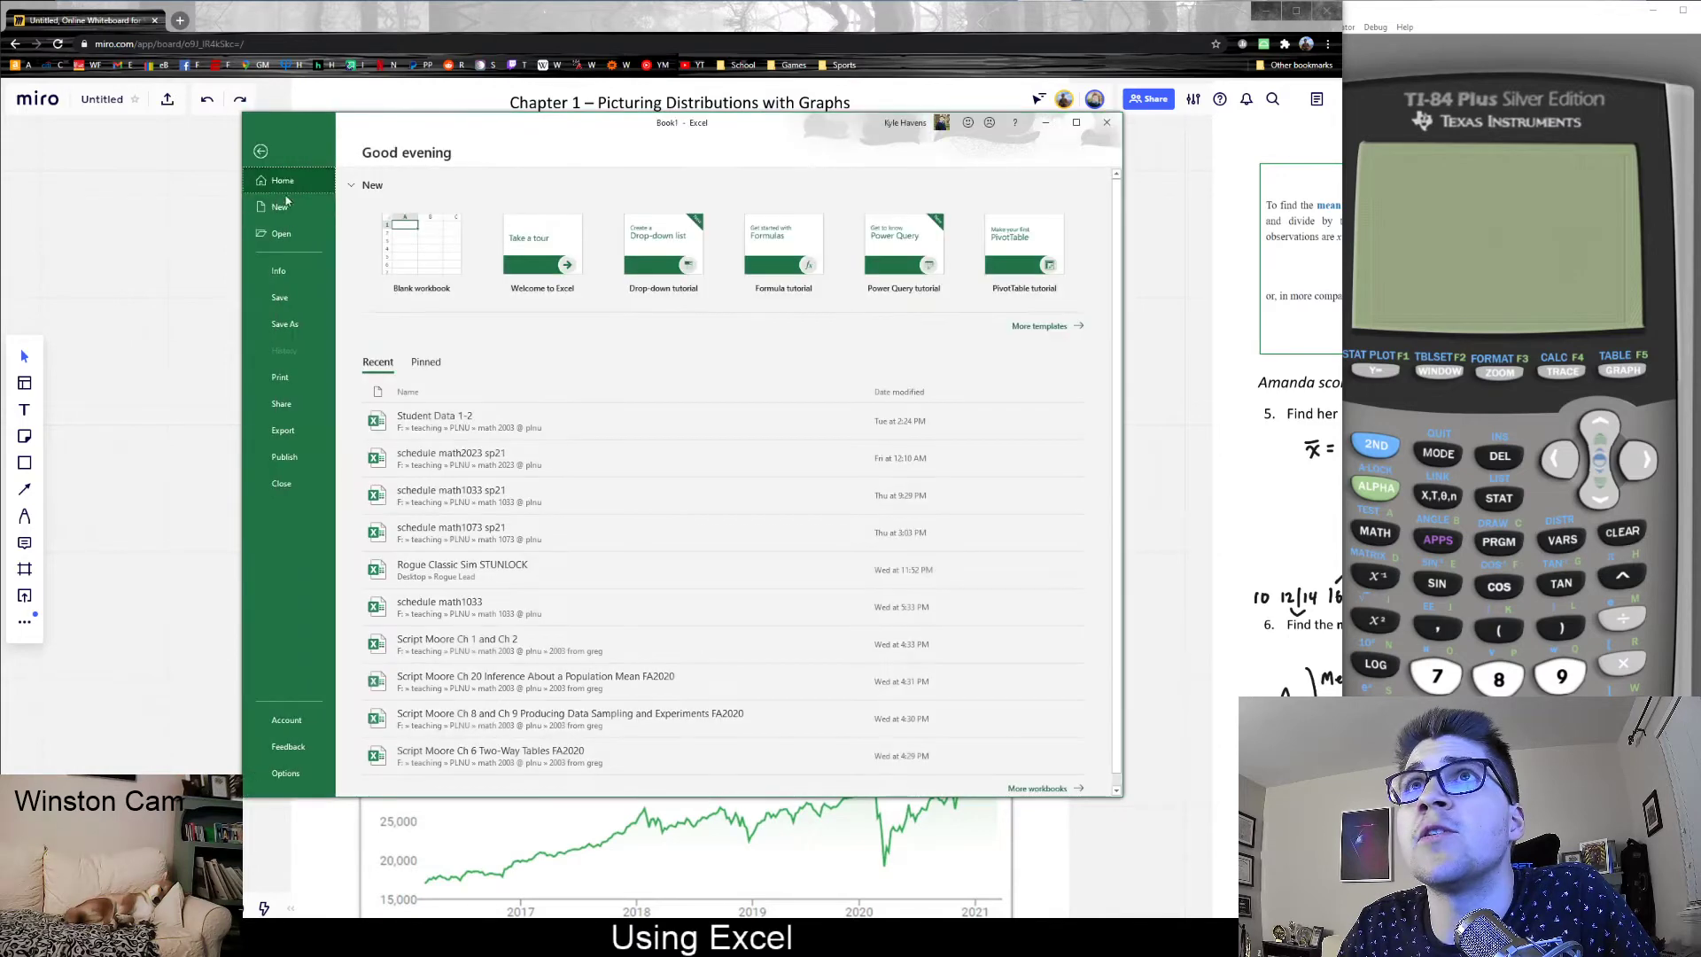
{"action": "left_click", "coordinate": [280, 234]}
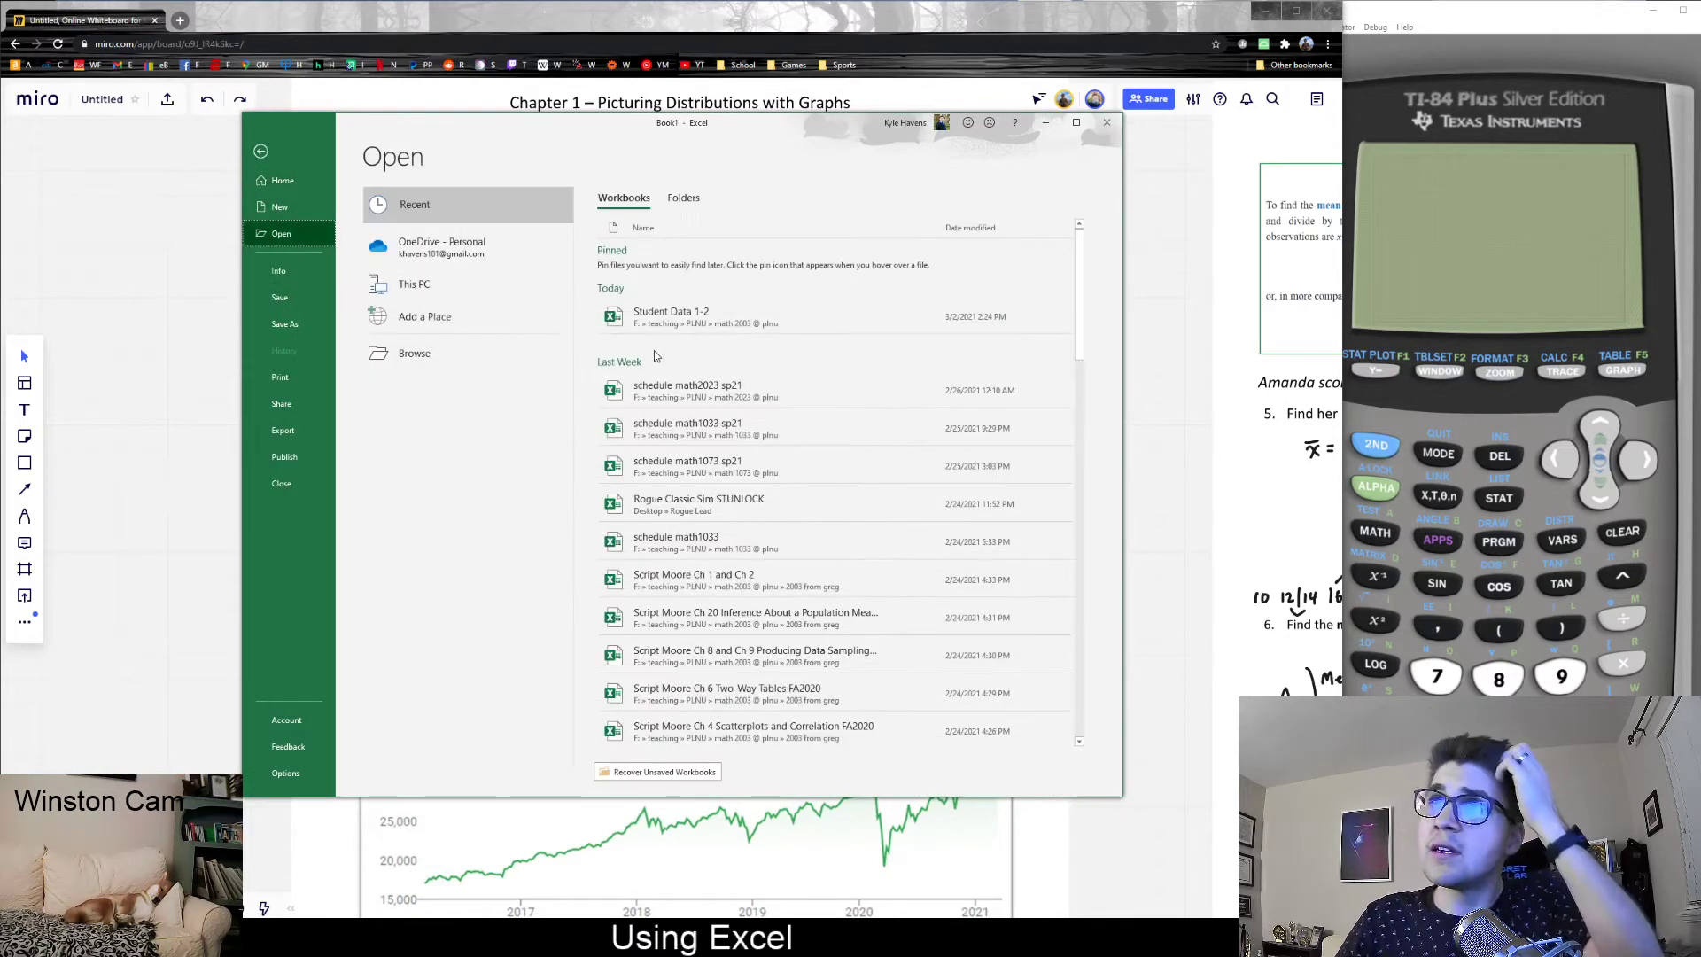
{"action": "left_click", "coordinate": [443, 352]}
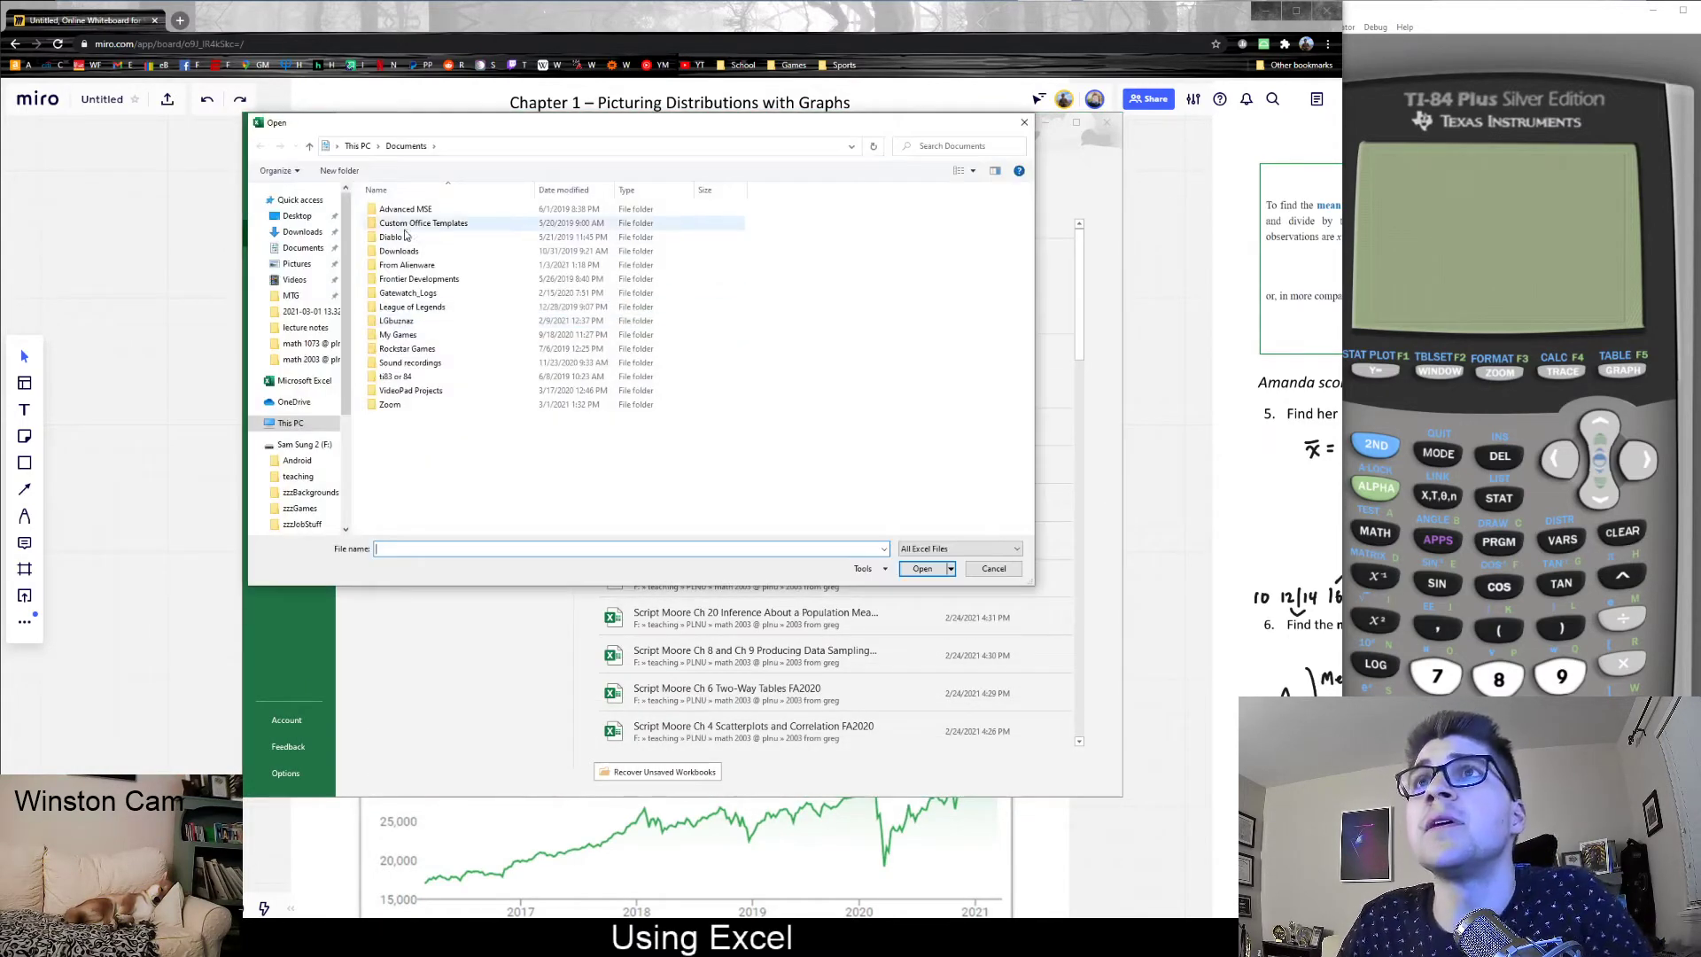
{"action": "double_click", "coordinate": [434, 251]}
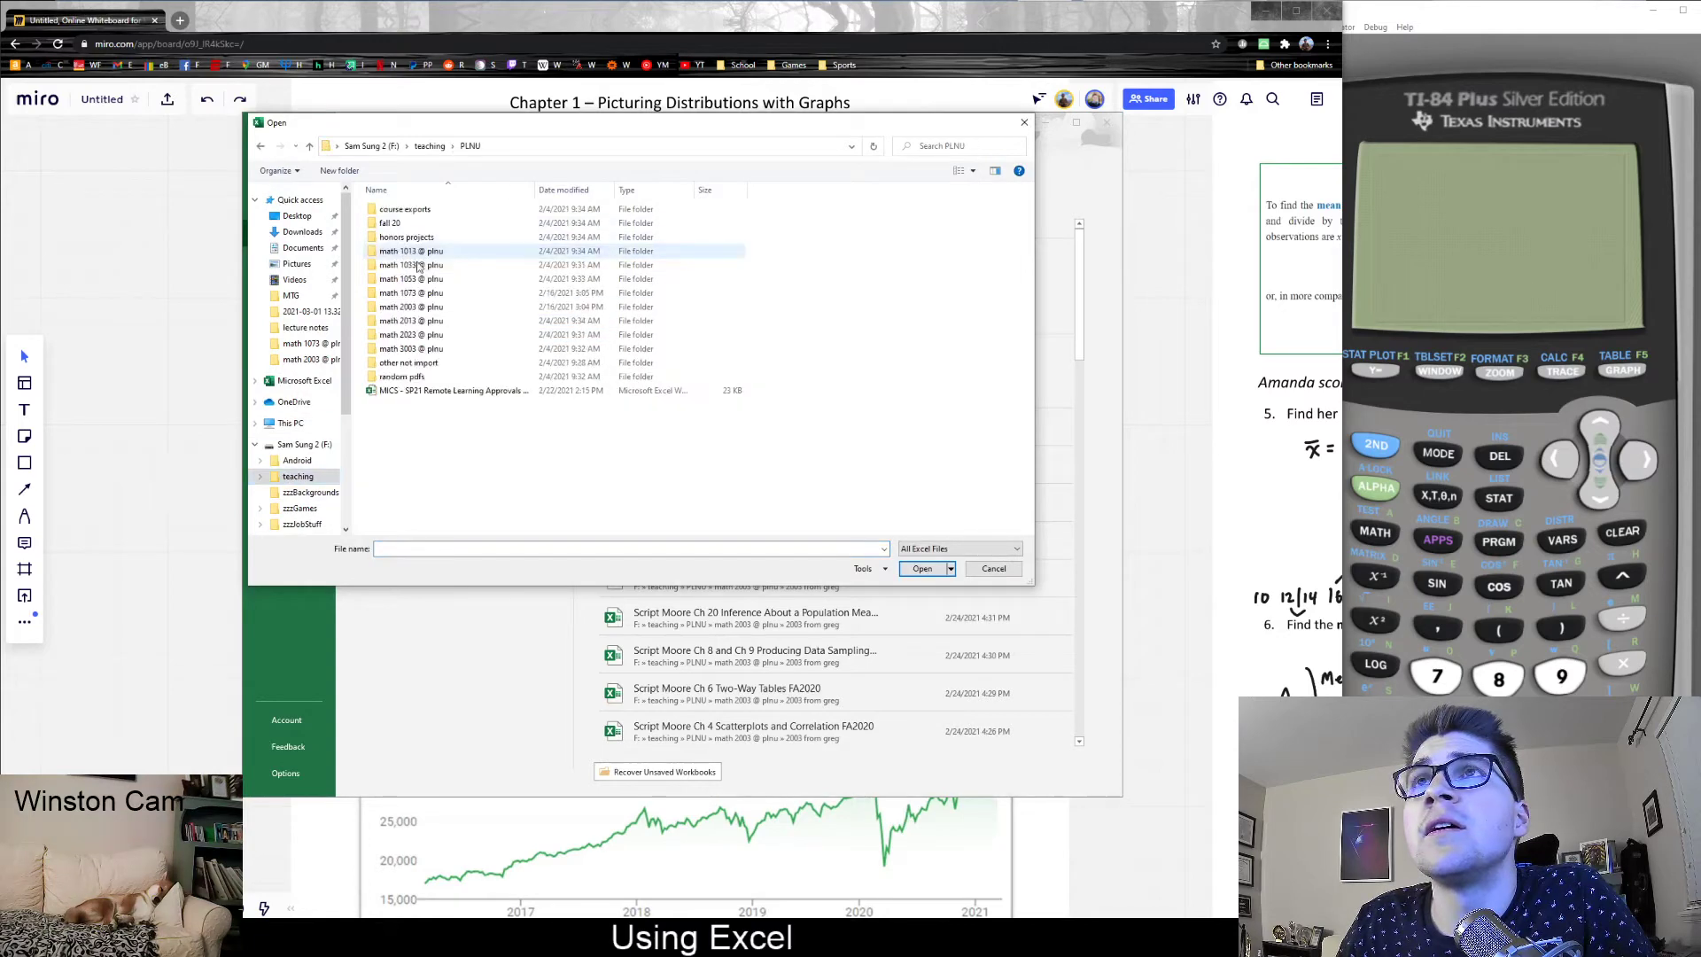
{"action": "double_click", "coordinate": [413, 307]}
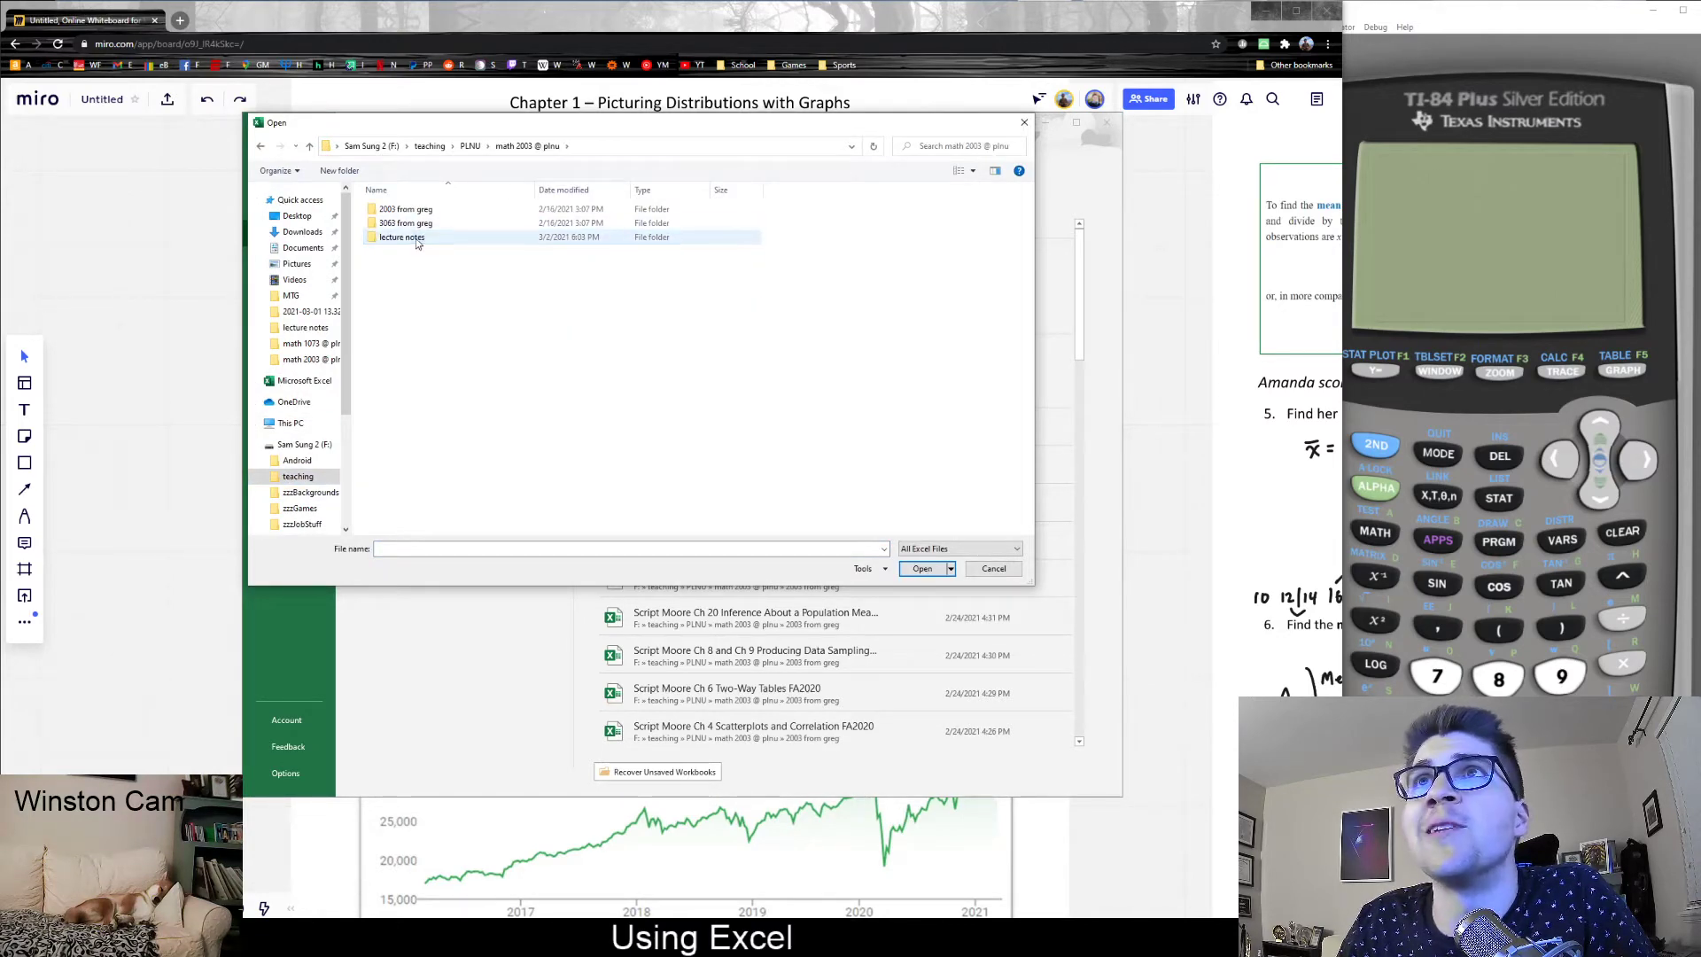
{"action": "double_click", "coordinate": [406, 237]}
{"action": "double_click", "coordinate": [433, 218]}
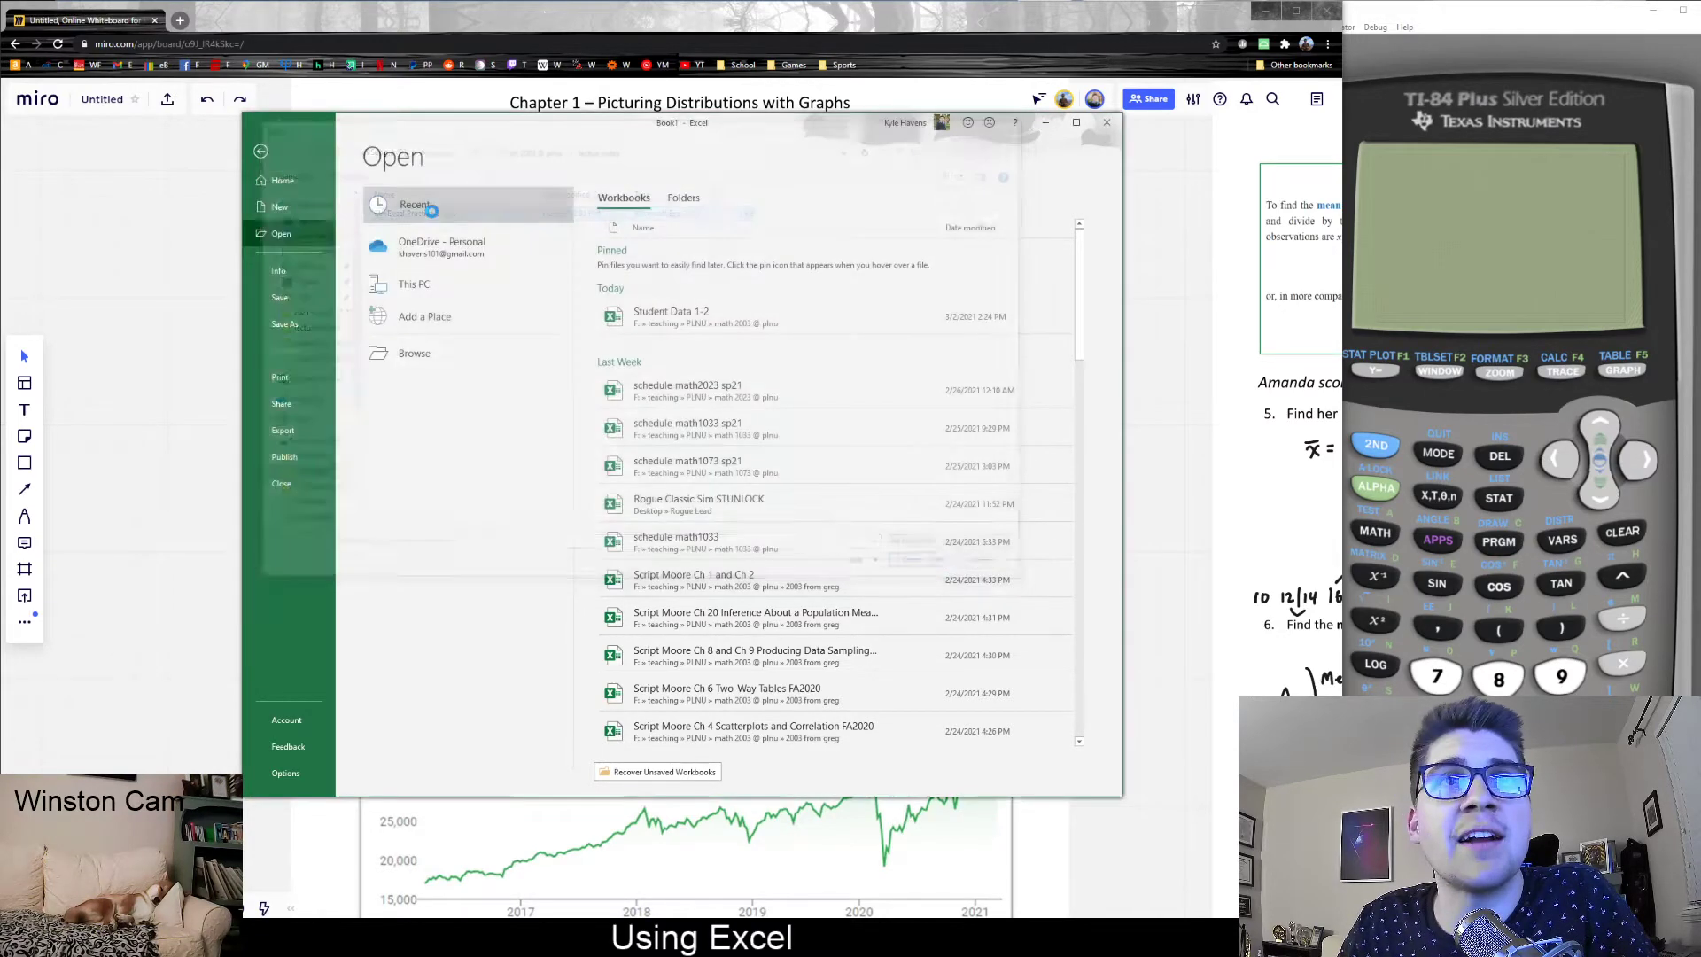
{"action": "left_click", "coordinate": [597, 518]}
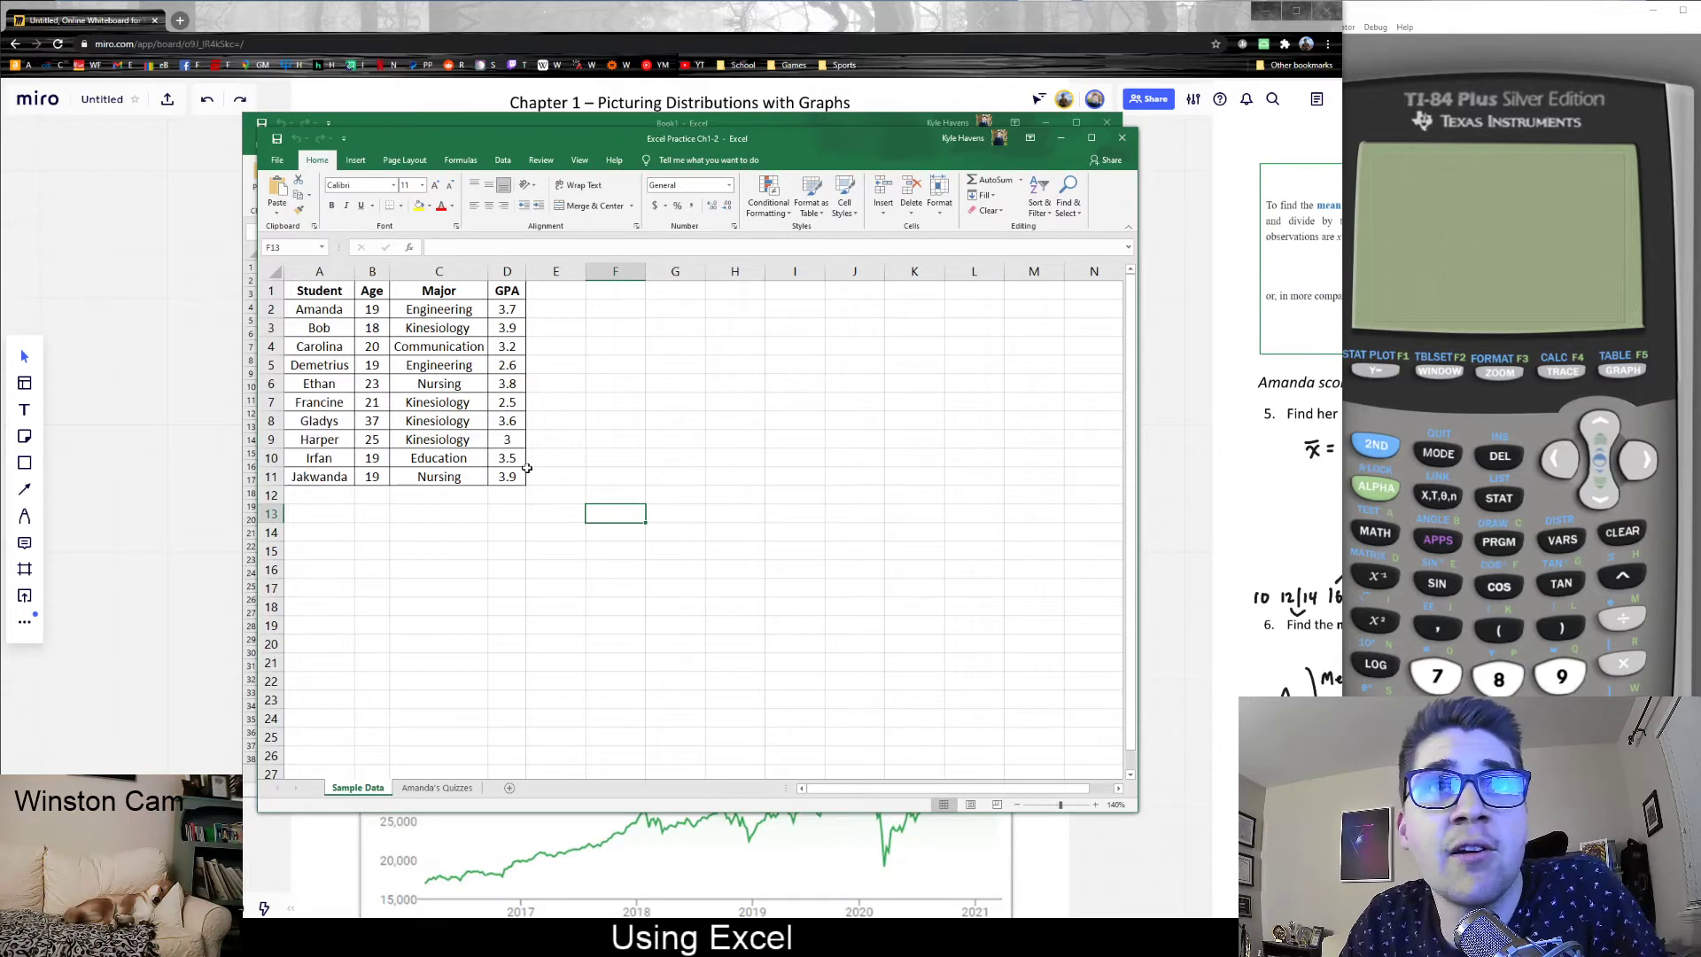
- Show the Amanda's Quizzes sheet and close the blank Book1 workbook behind it
{"action": "left_click", "coordinate": [434, 788]}
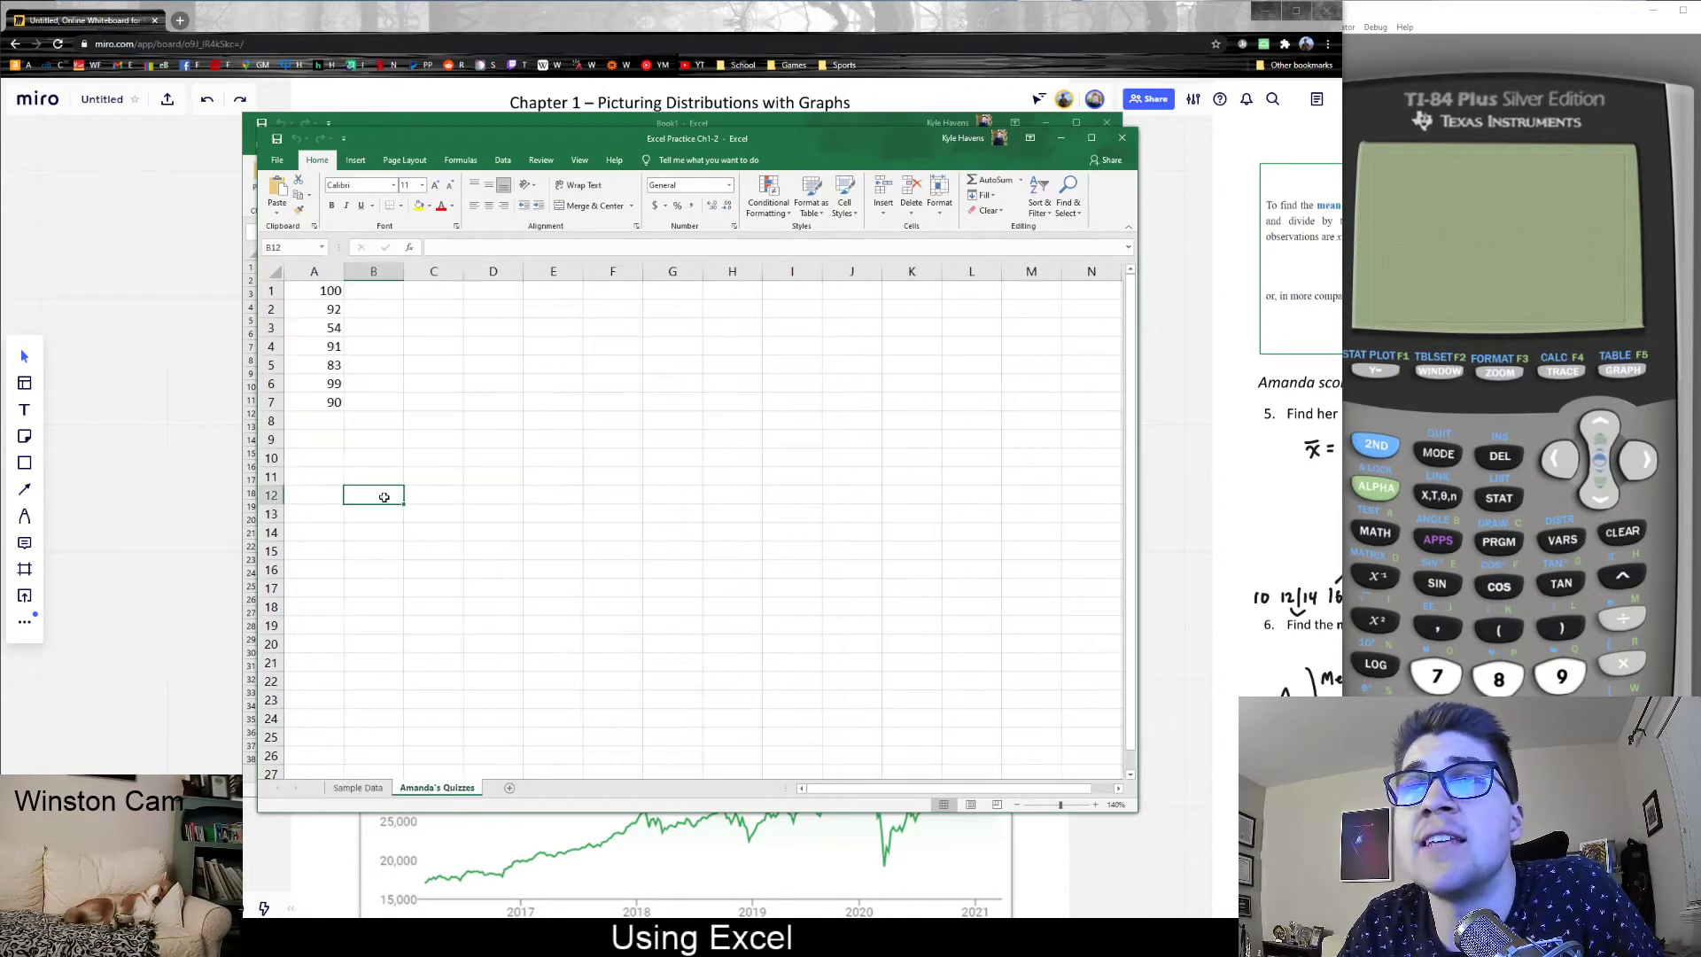
{"action": "left_click_drag", "start_coordinate": [549, 143], "coordinate": [741, 149]}
{"action": "left_click", "coordinate": [836, 121]}
{"action": "left_click", "coordinate": [1106, 122]}
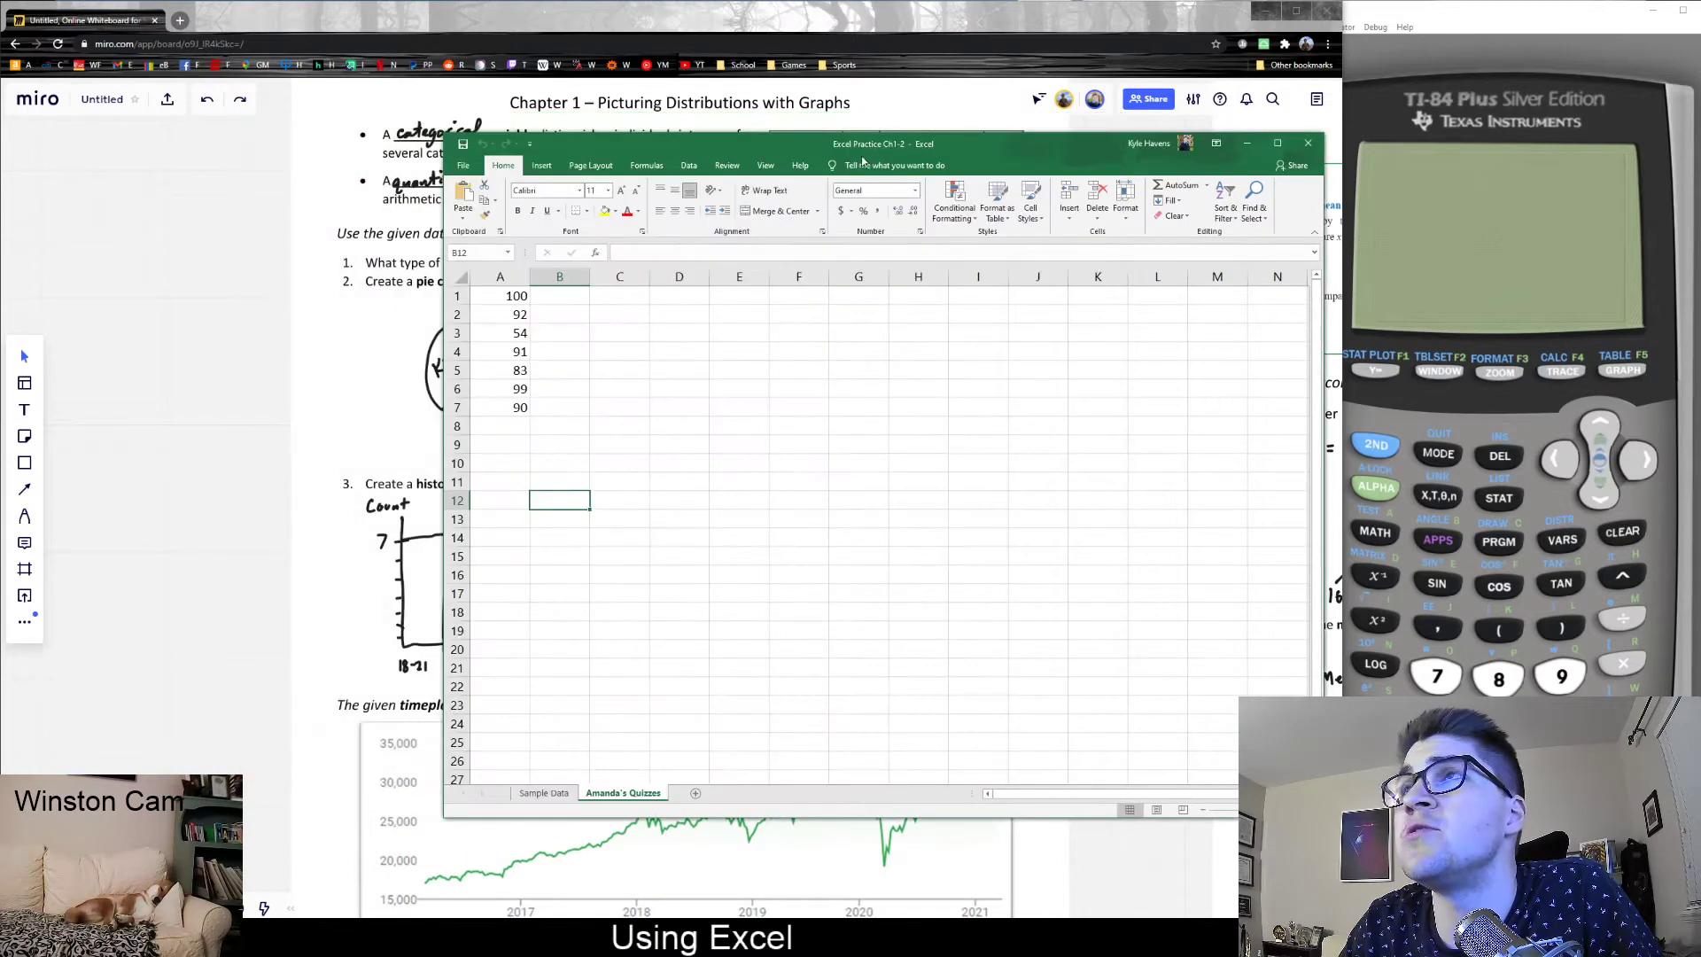
- Return to the Sample Data sheet and move and narrow the workbook window so the worksheet's hand-drawn charts are uncovered
{"action": "left_click_drag", "start_coordinate": [1063, 142], "coordinate": [1183, 156]}
{"action": "left_click", "coordinate": [663, 807]}
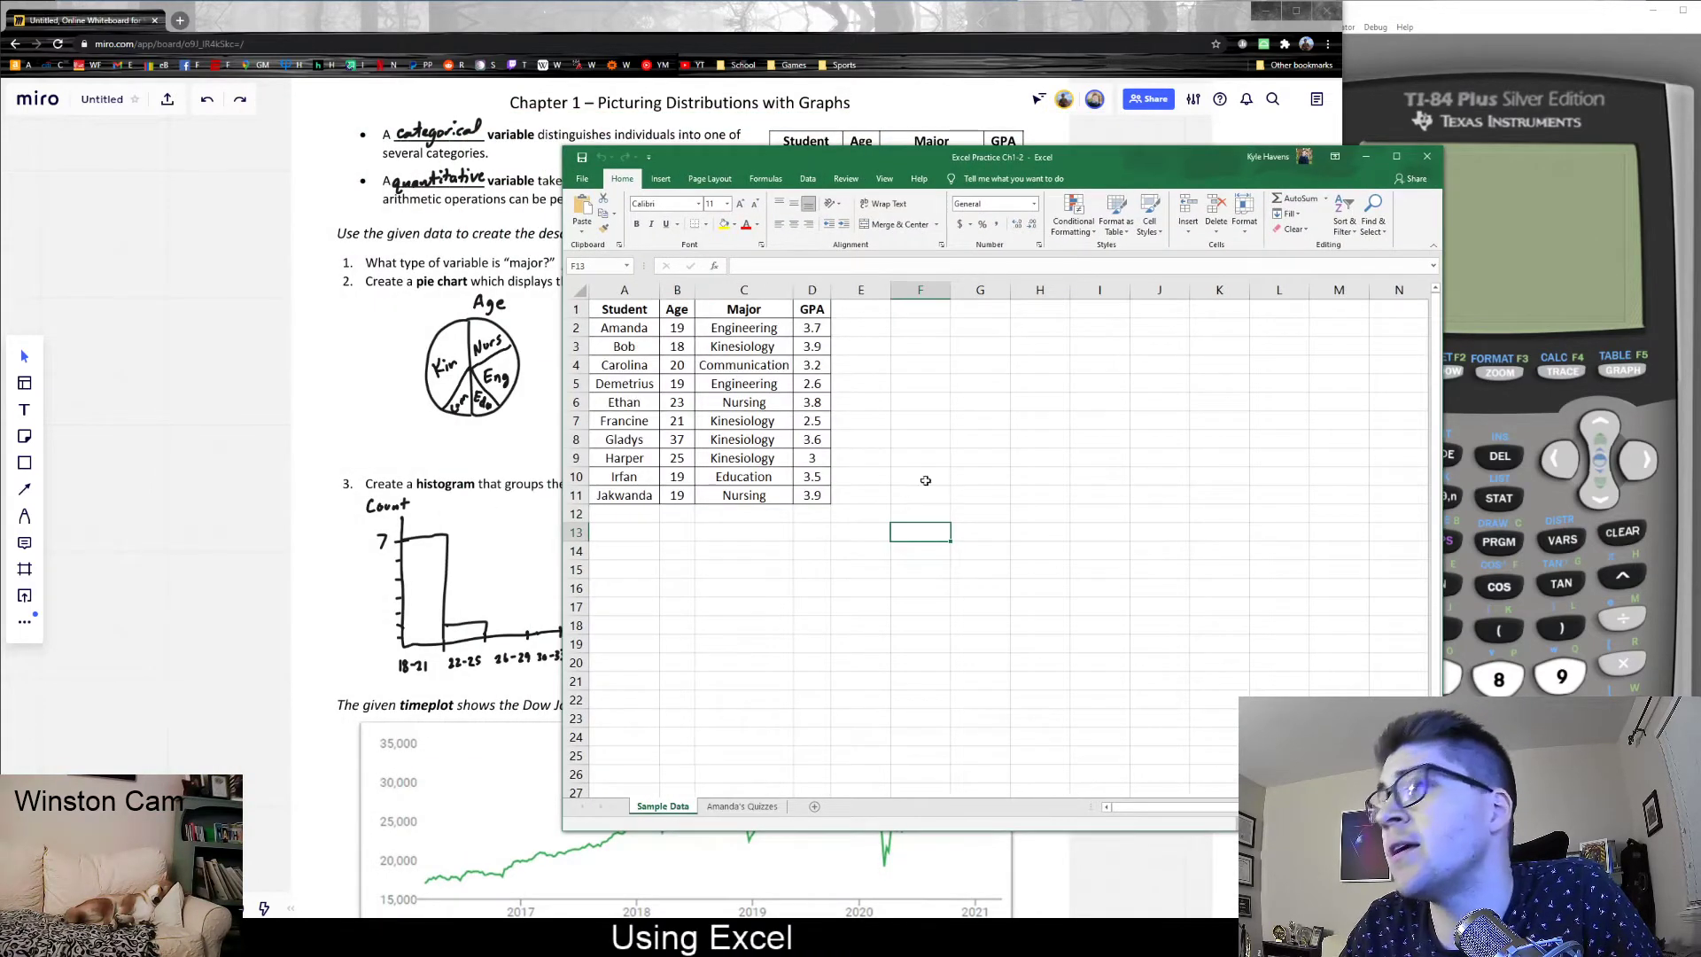
{"action": "left_click_drag", "start_coordinate": [886, 157], "coordinate": [978, 191]}
{"action": "left_click_drag", "start_coordinate": [654, 436], "coordinate": [924, 440]}
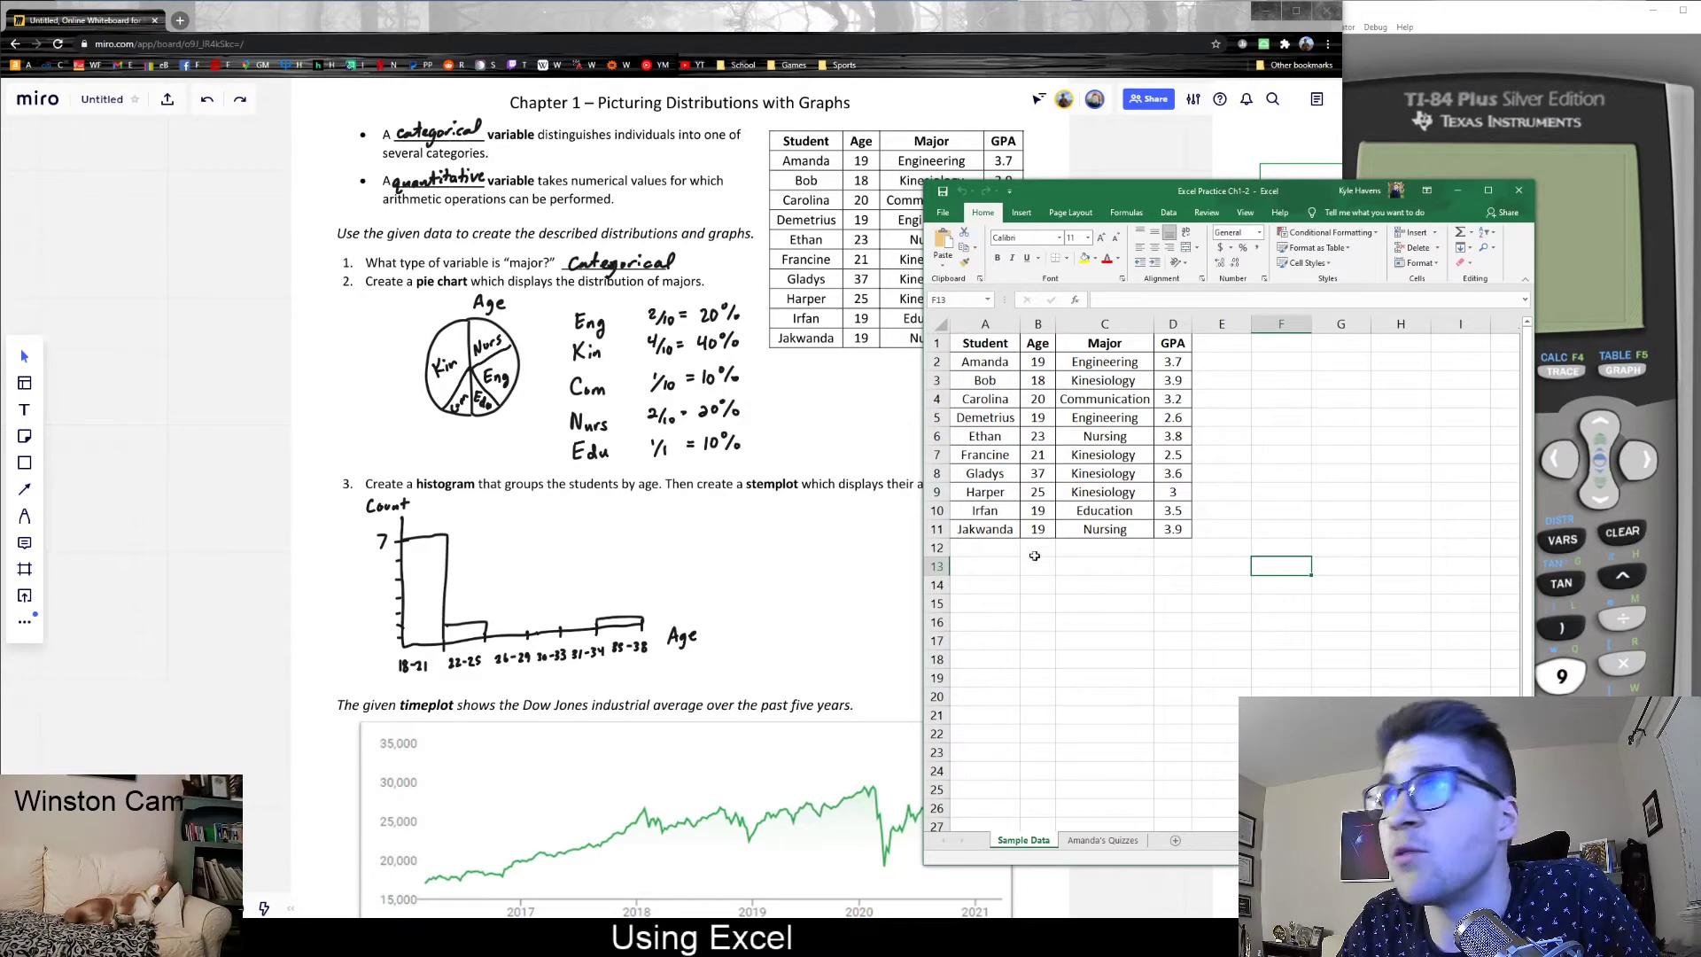
- Insert a histogram of the students' ages from cells B2:B11 of the Sample Data sheet
{"action": "left_click_drag", "start_coordinate": [1038, 363], "coordinate": [1039, 532]}
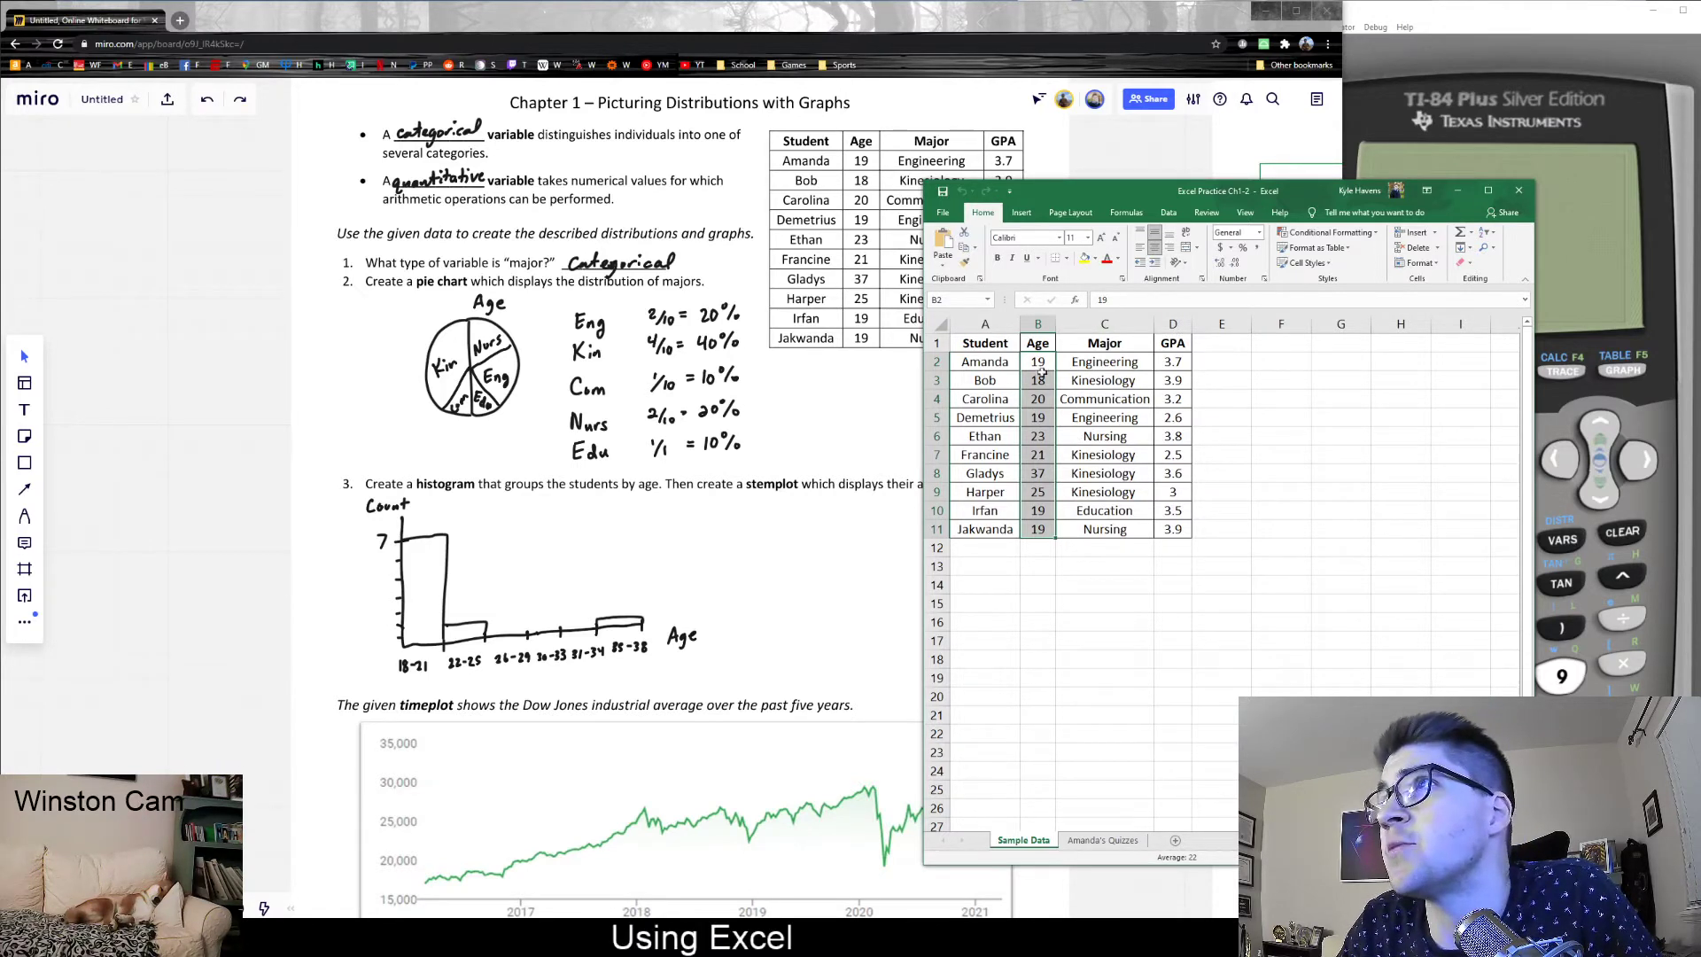
{"action": "left_click_drag", "start_coordinate": [1038, 363], "coordinate": [1041, 529]}
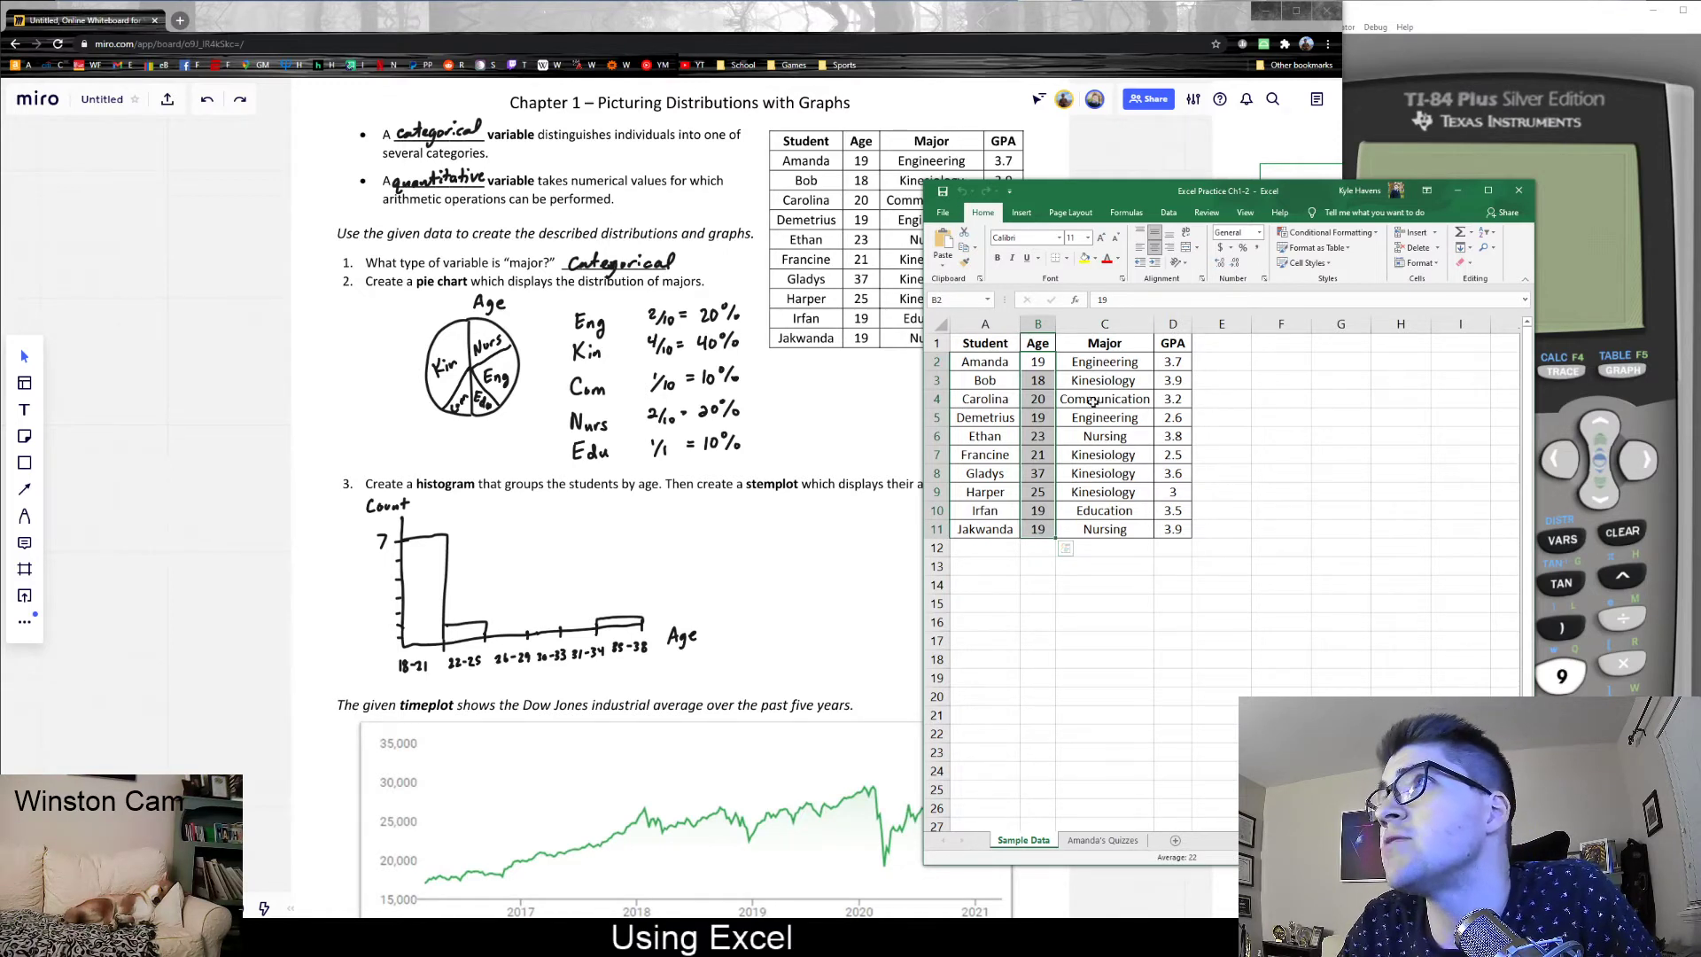
{"action": "left_click", "coordinate": [1036, 214]}
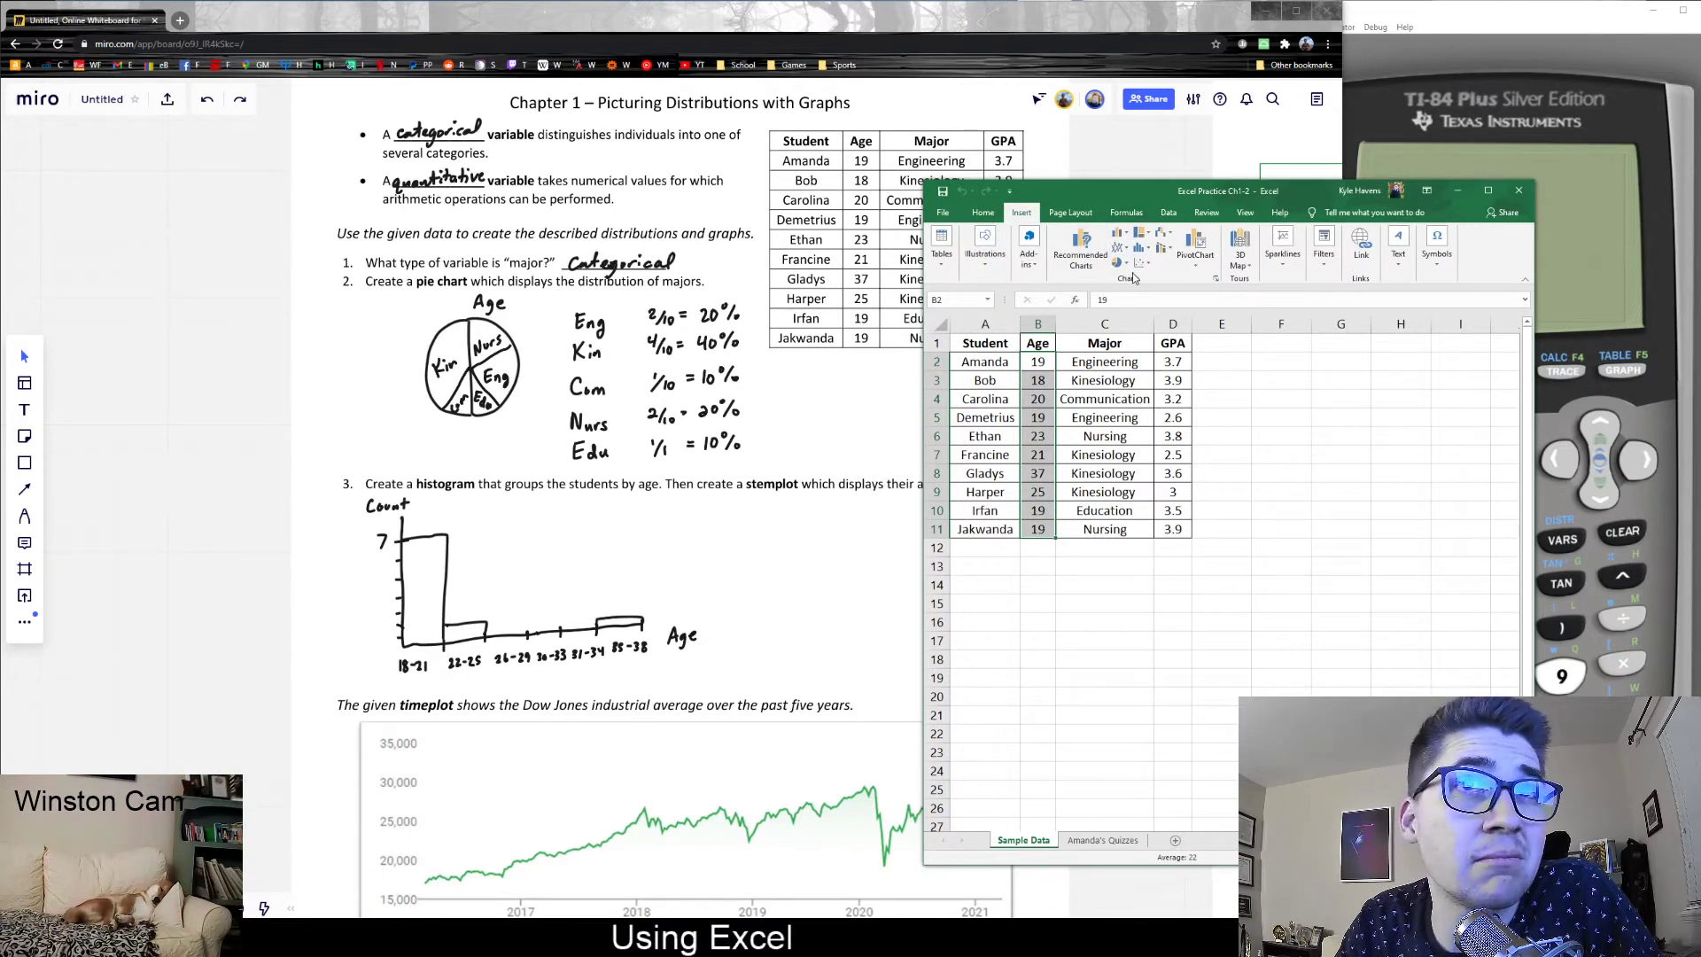
{"action": "left_click", "coordinate": [1142, 250]}
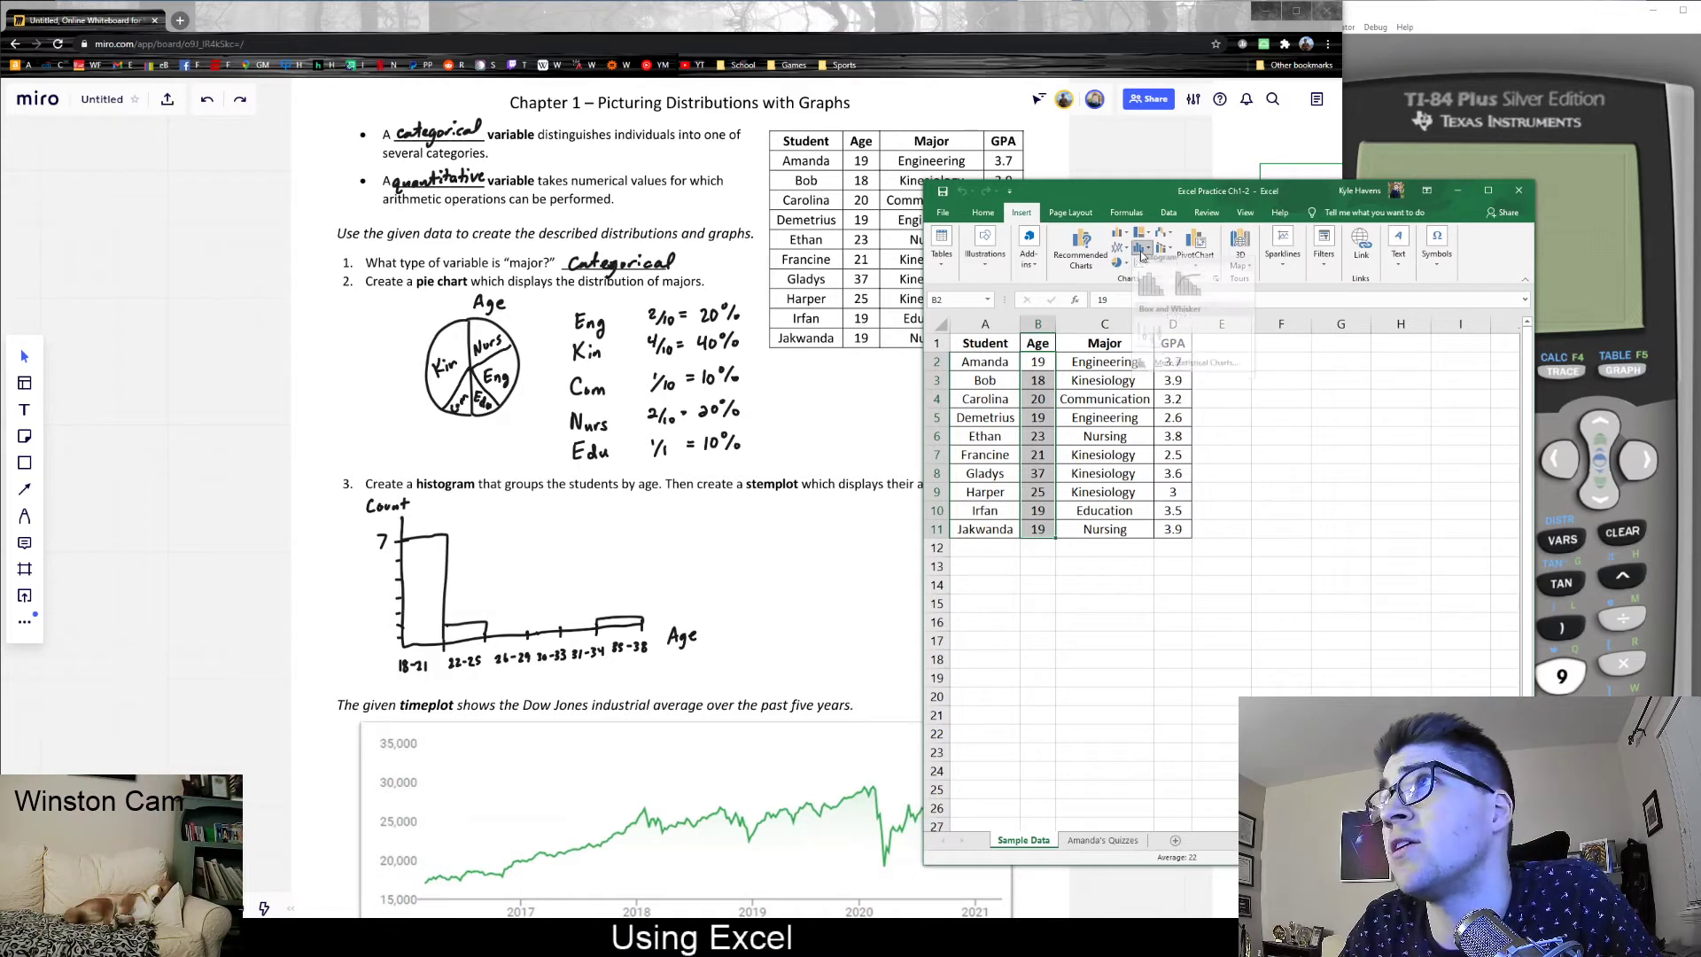
{"action": "left_click", "coordinate": [1140, 246]}
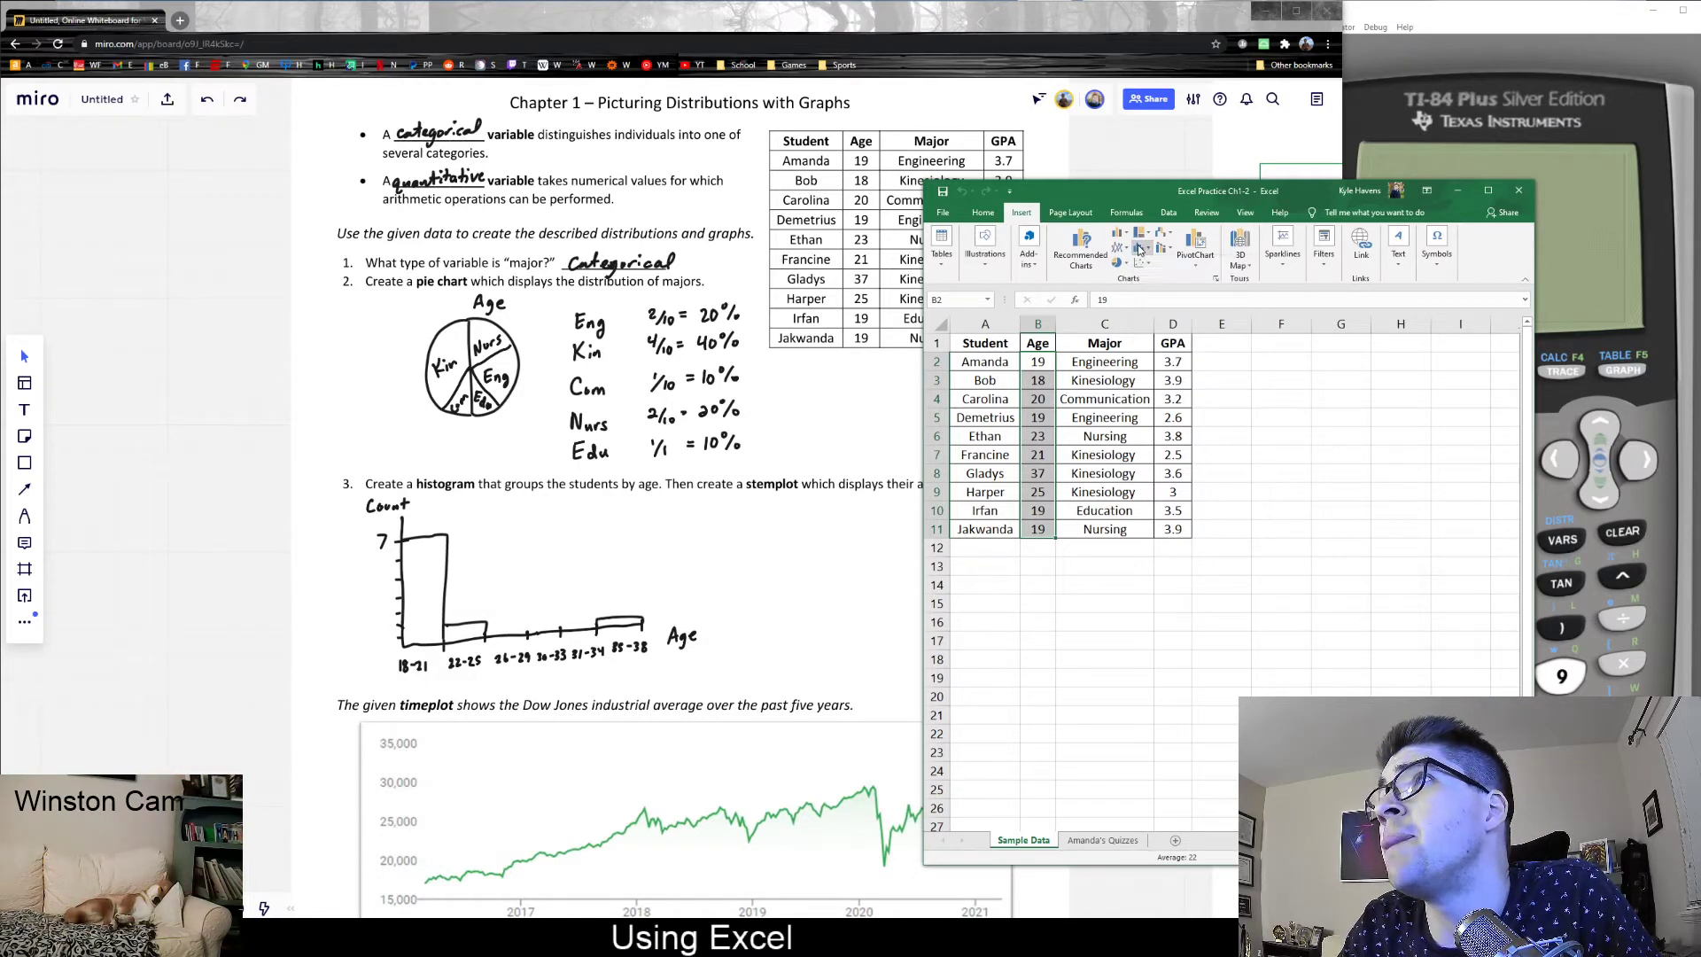
{"action": "left_click", "coordinate": [1145, 253]}
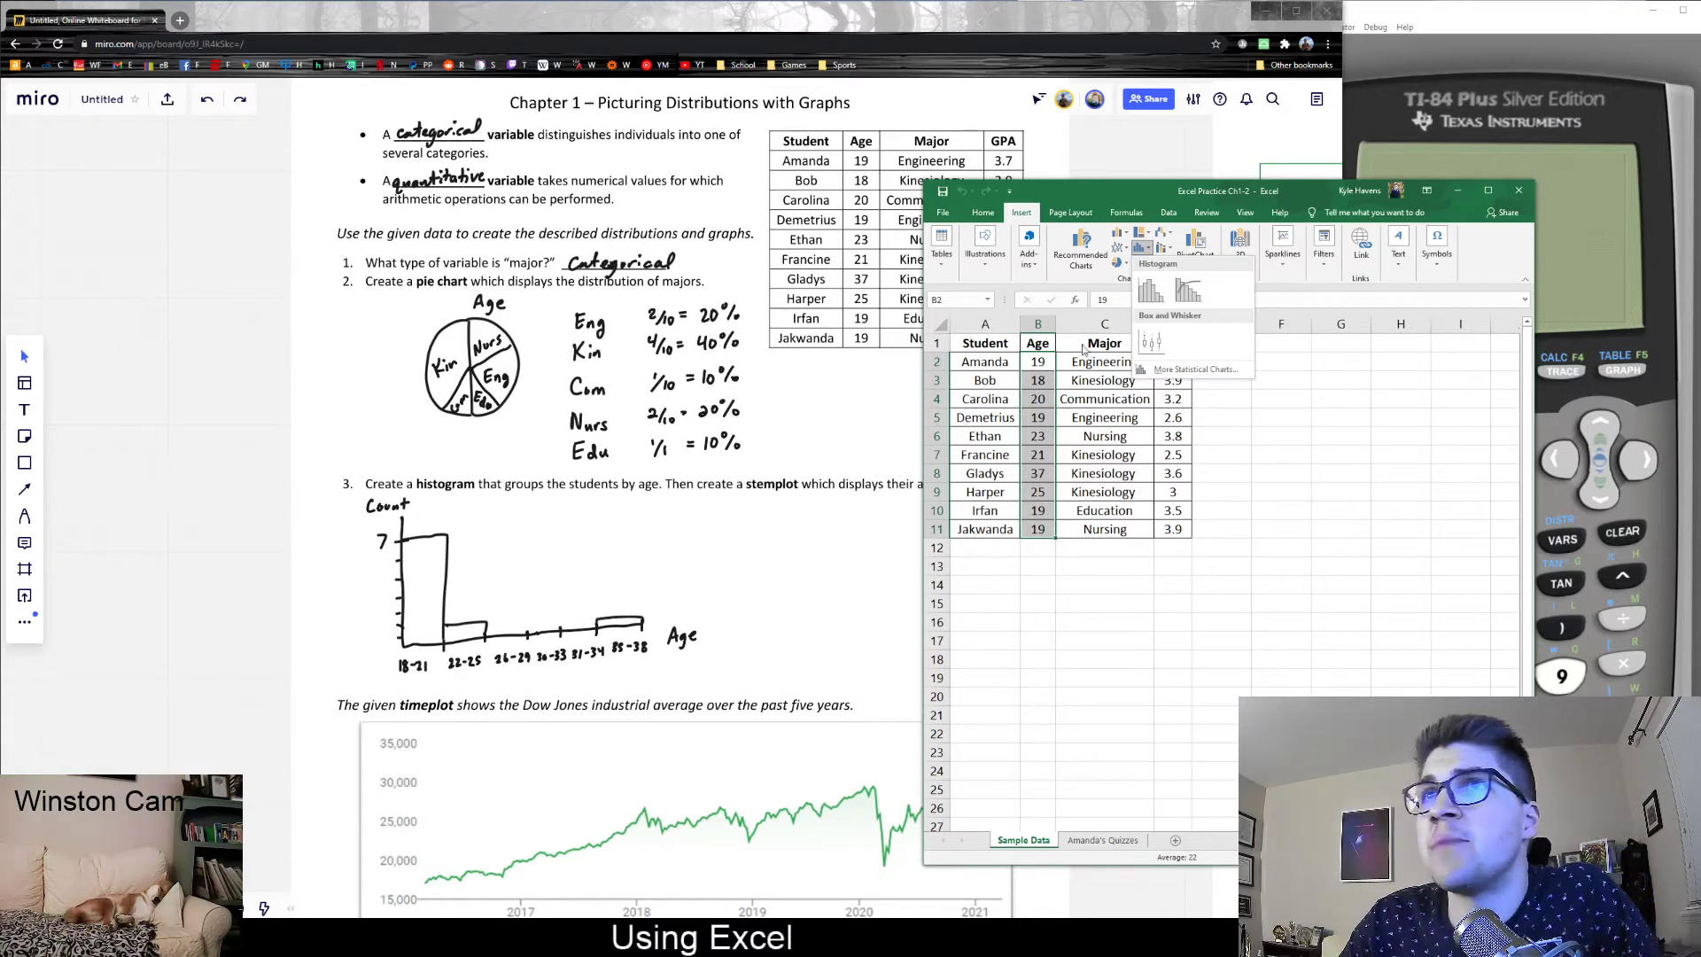
{"action": "left_click", "coordinate": [1150, 290]}
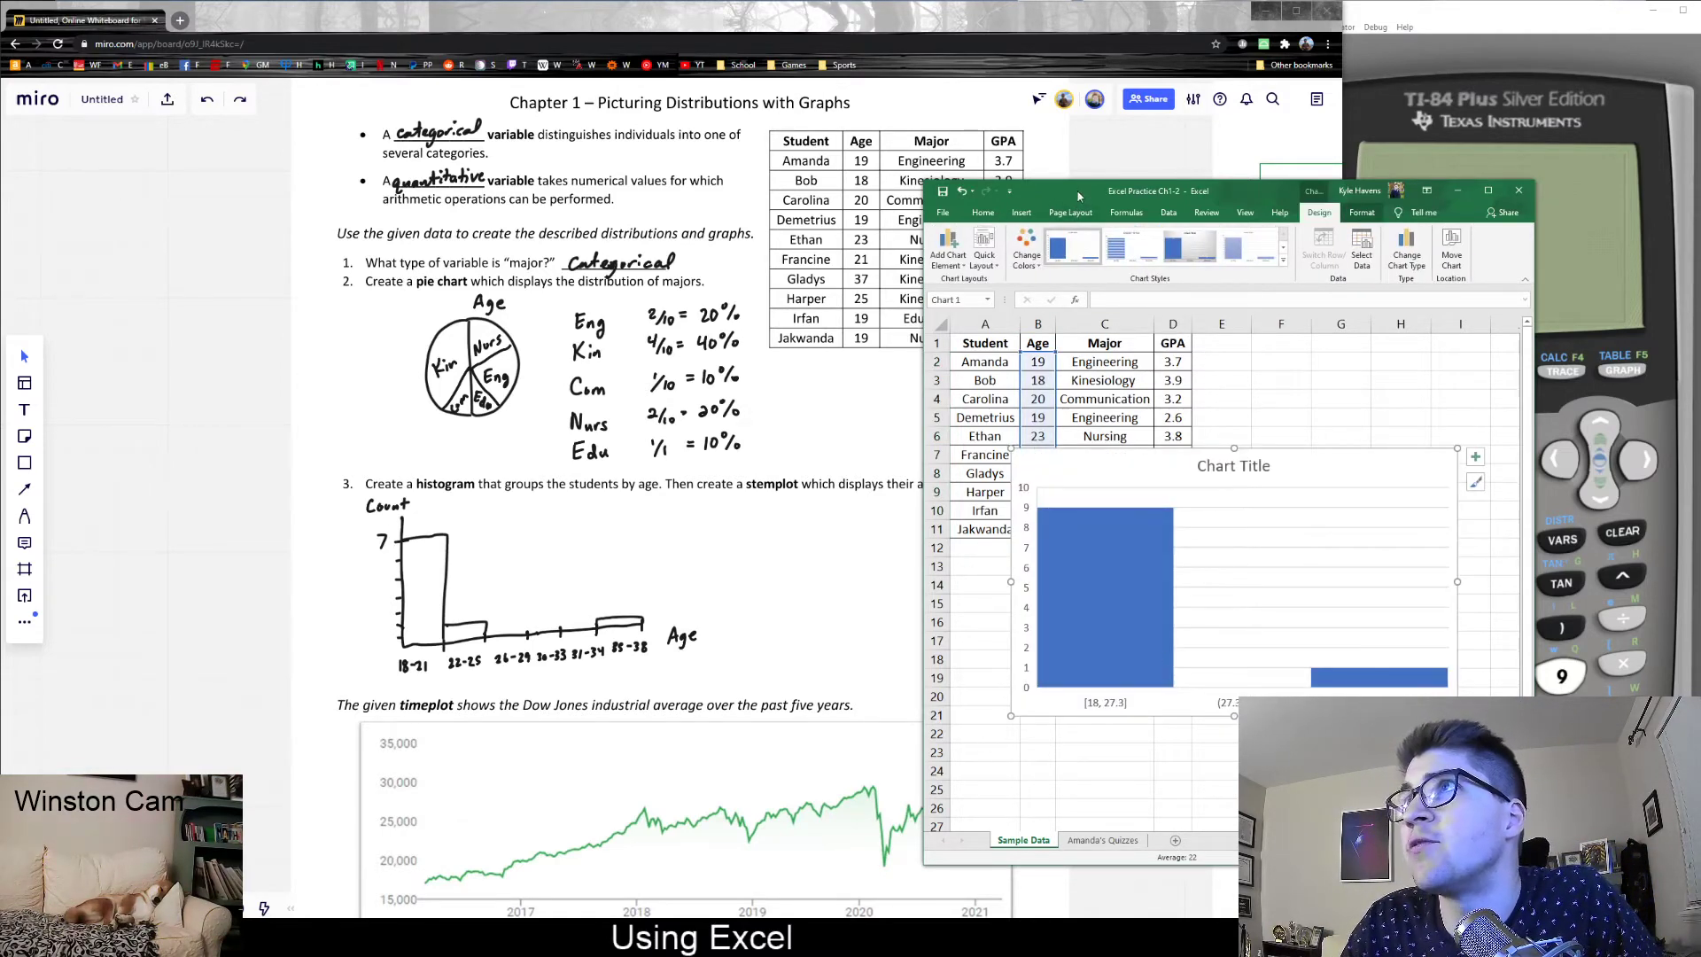
- Enlarge the workbook window and place the histogram below the student data table
{"action": "left_click_drag", "start_coordinate": [1078, 190], "coordinate": [901, 90]}
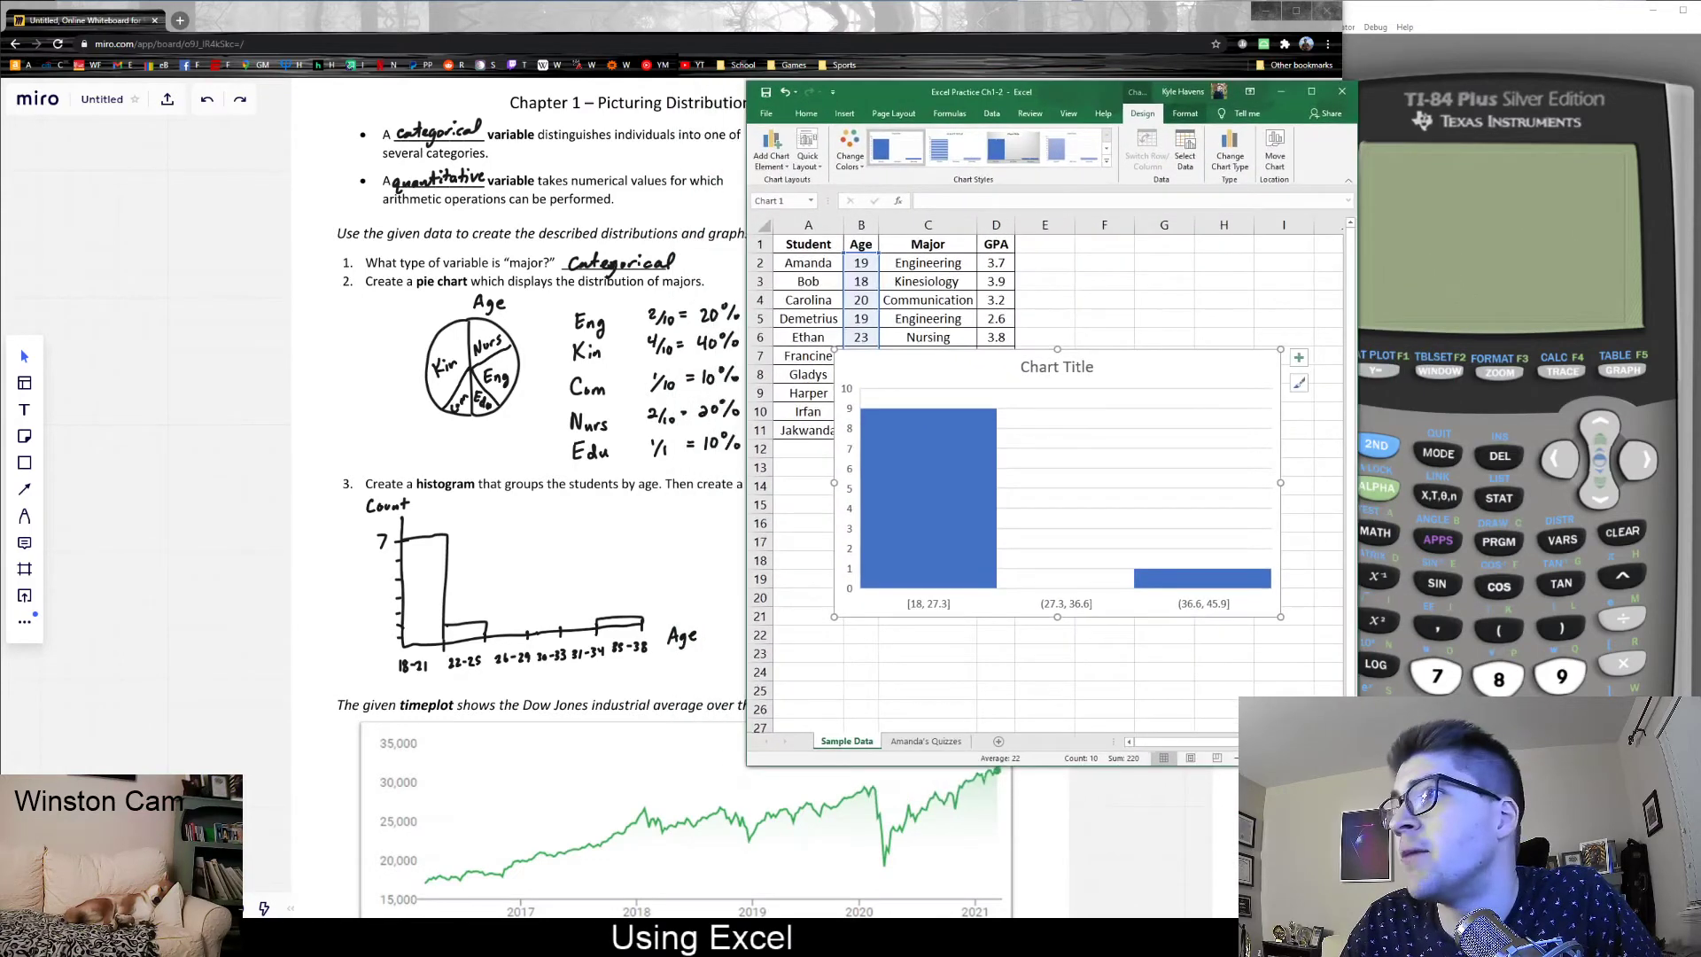
{"action": "left_click_drag", "start_coordinate": [1357, 766], "coordinate": [1497, 874]}
{"action": "left_click_drag", "start_coordinate": [1129, 613], "coordinate": [1154, 744]}
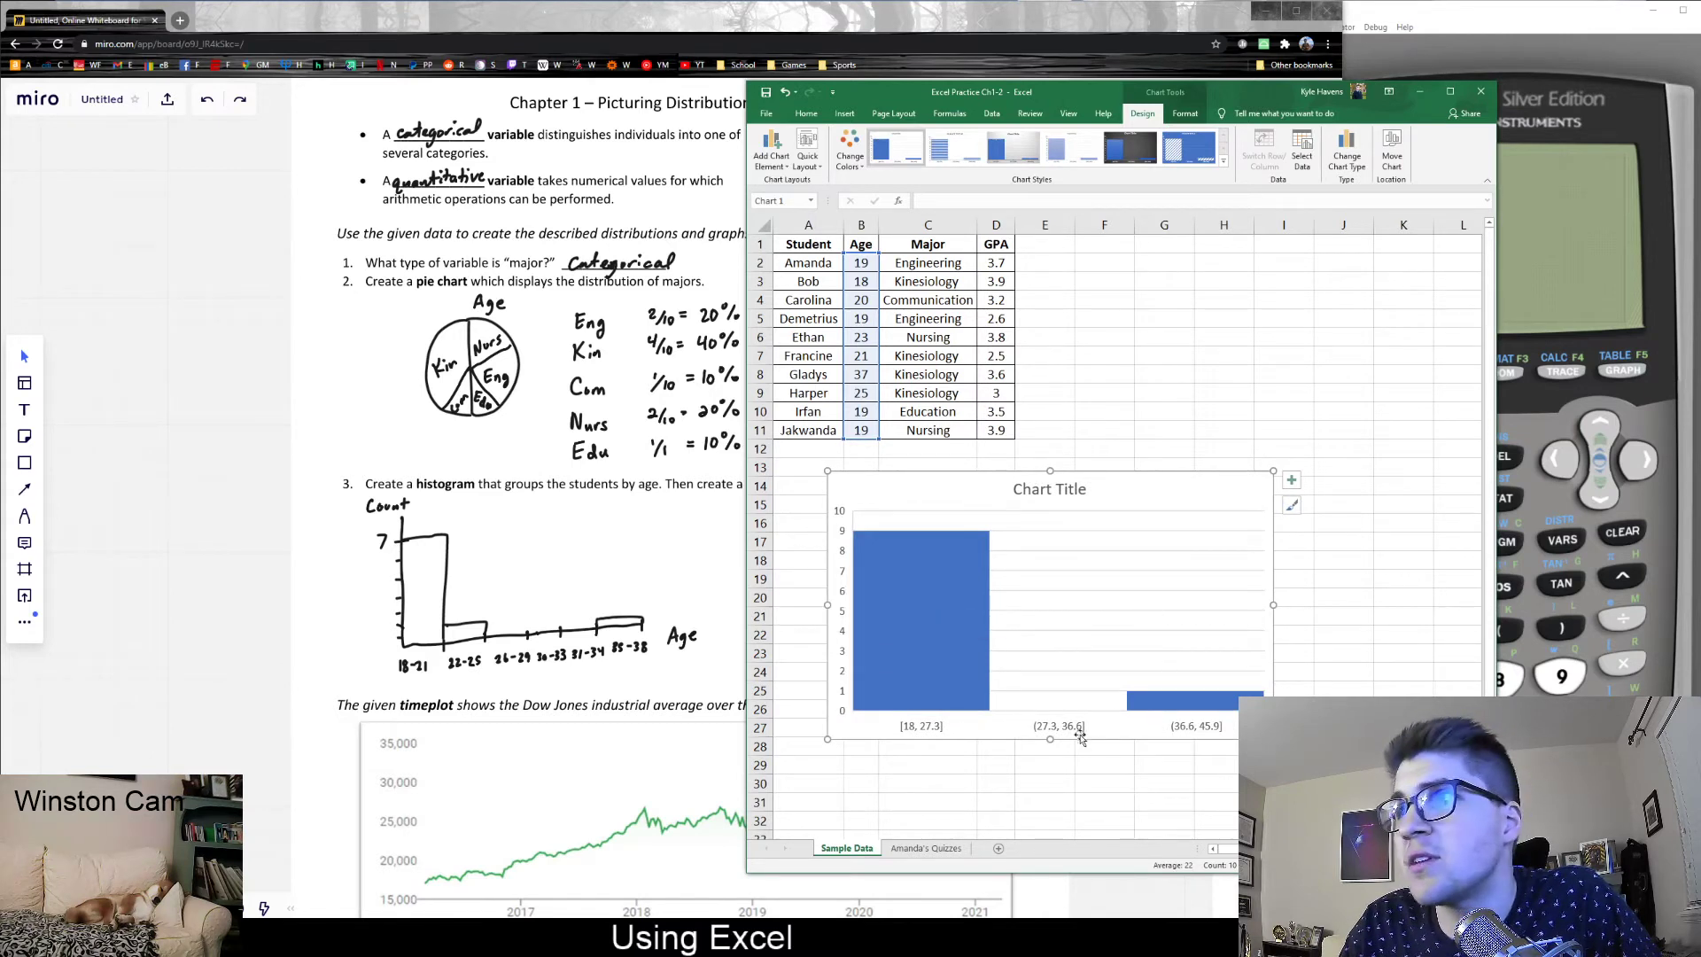
{"action": "left_click_drag", "start_coordinate": [1101, 733], "coordinate": [1087, 738]}
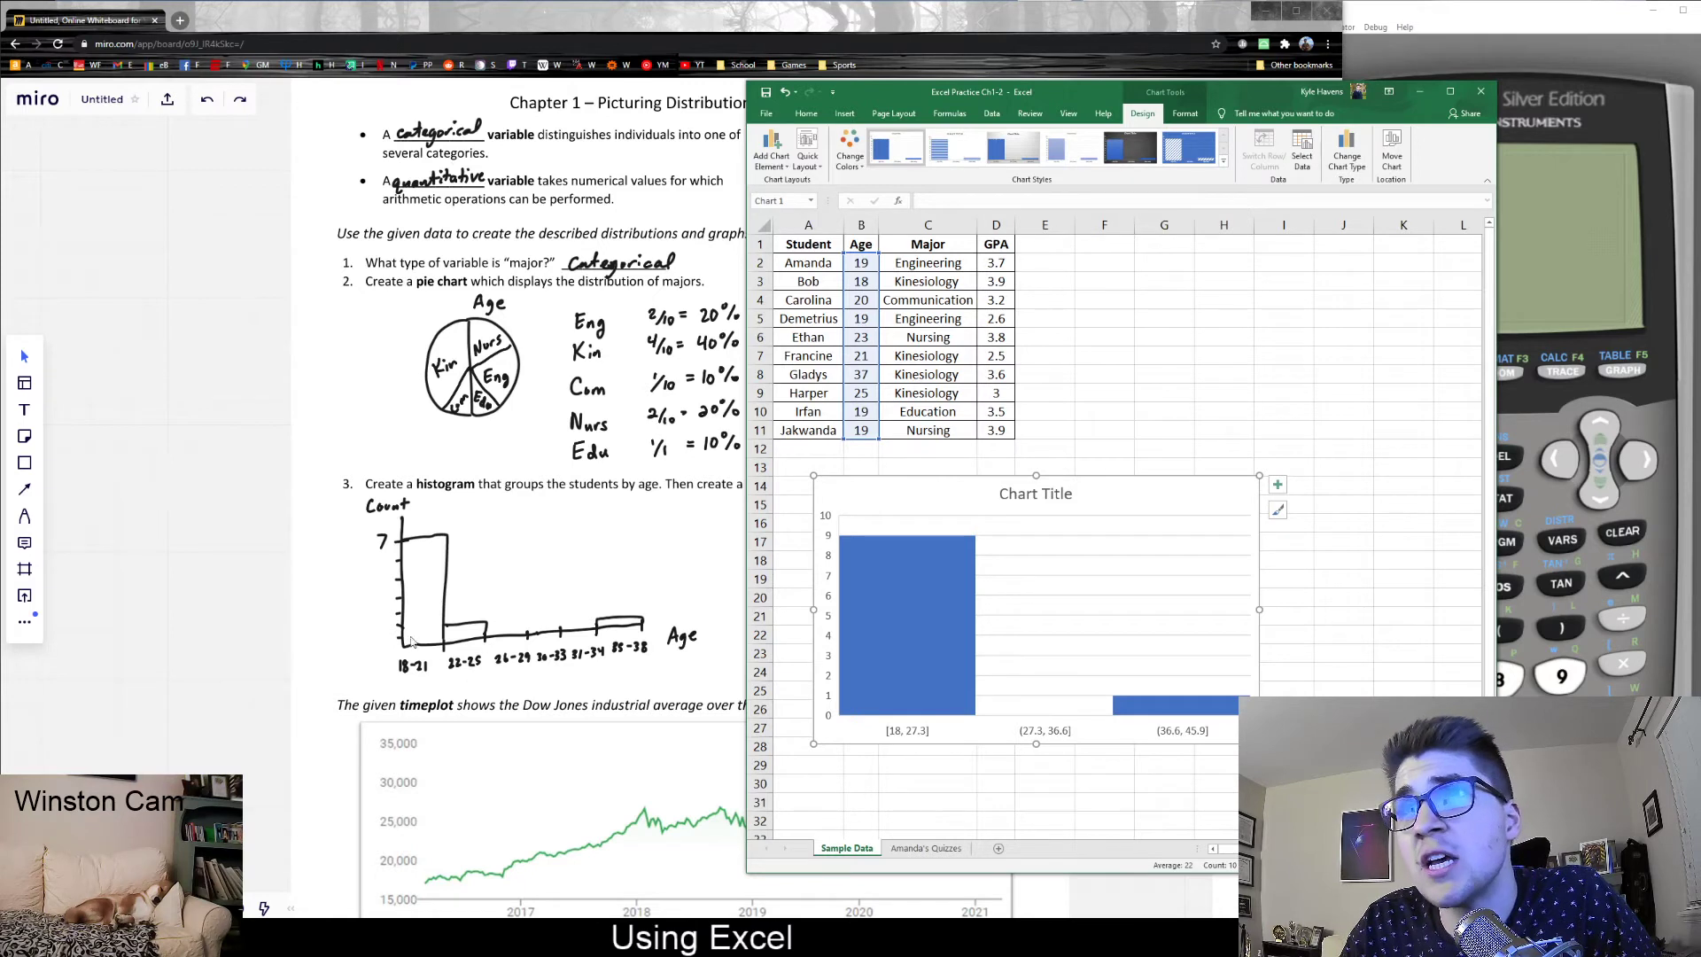
- Open the formatting options for the histogram's horizontal axis and set the number of bins to 5
{"action": "left_click", "coordinate": [895, 733]}
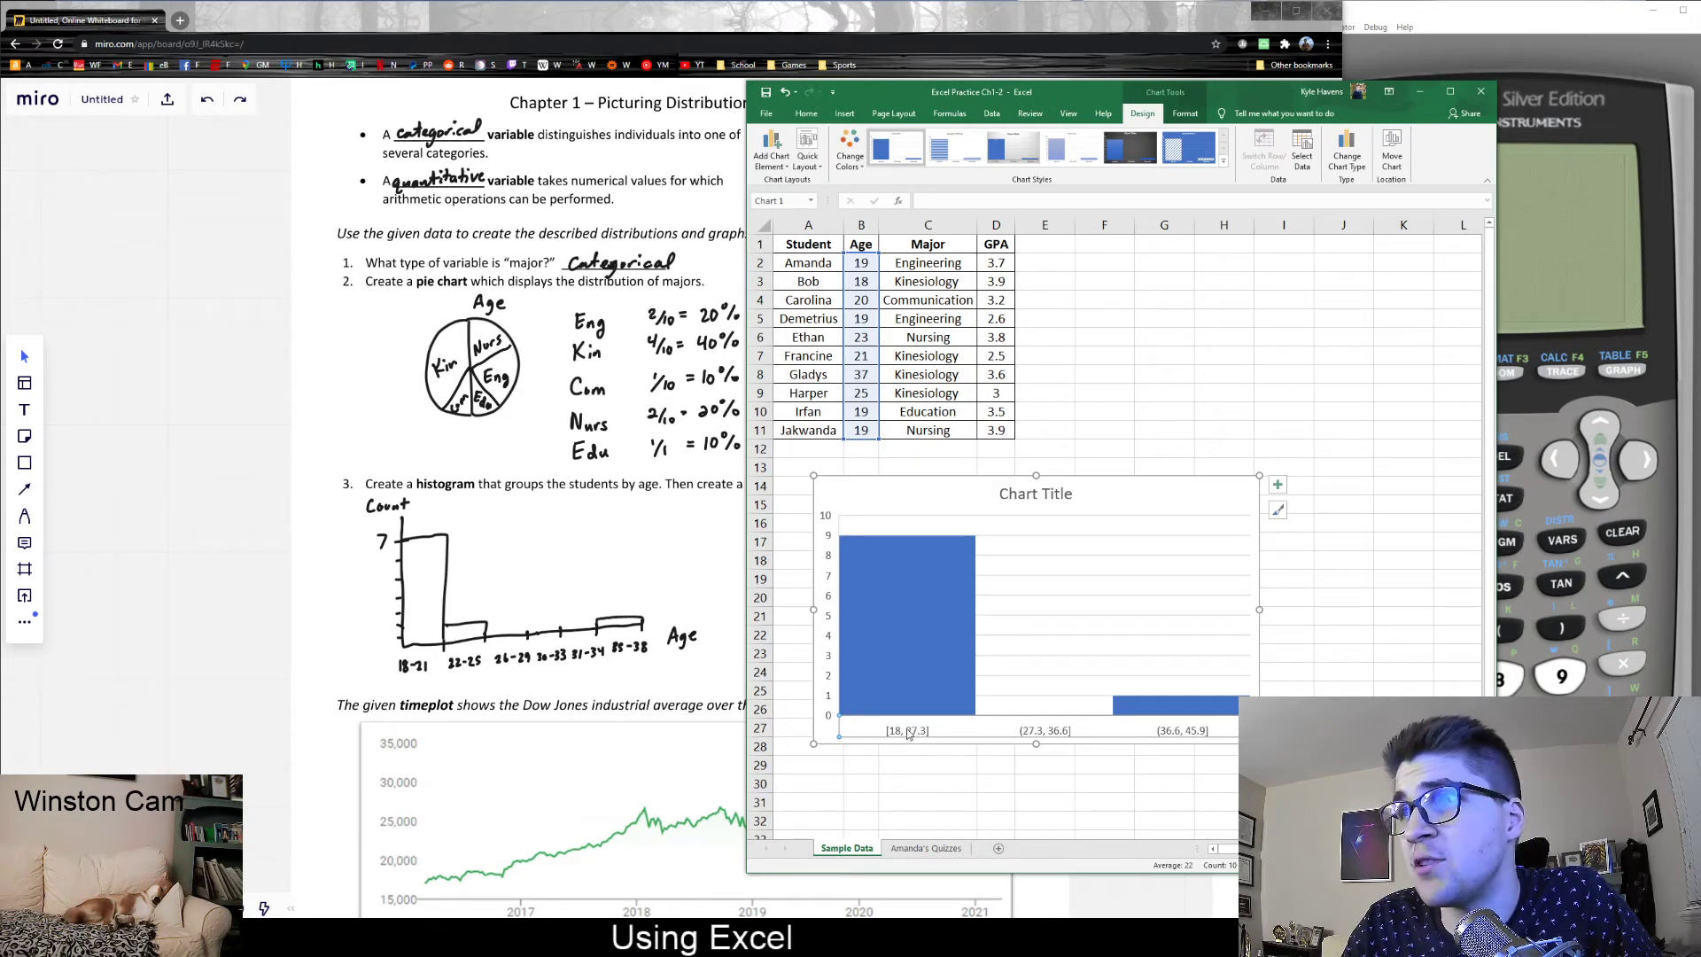
{"action": "right_click", "coordinate": [893, 737]}
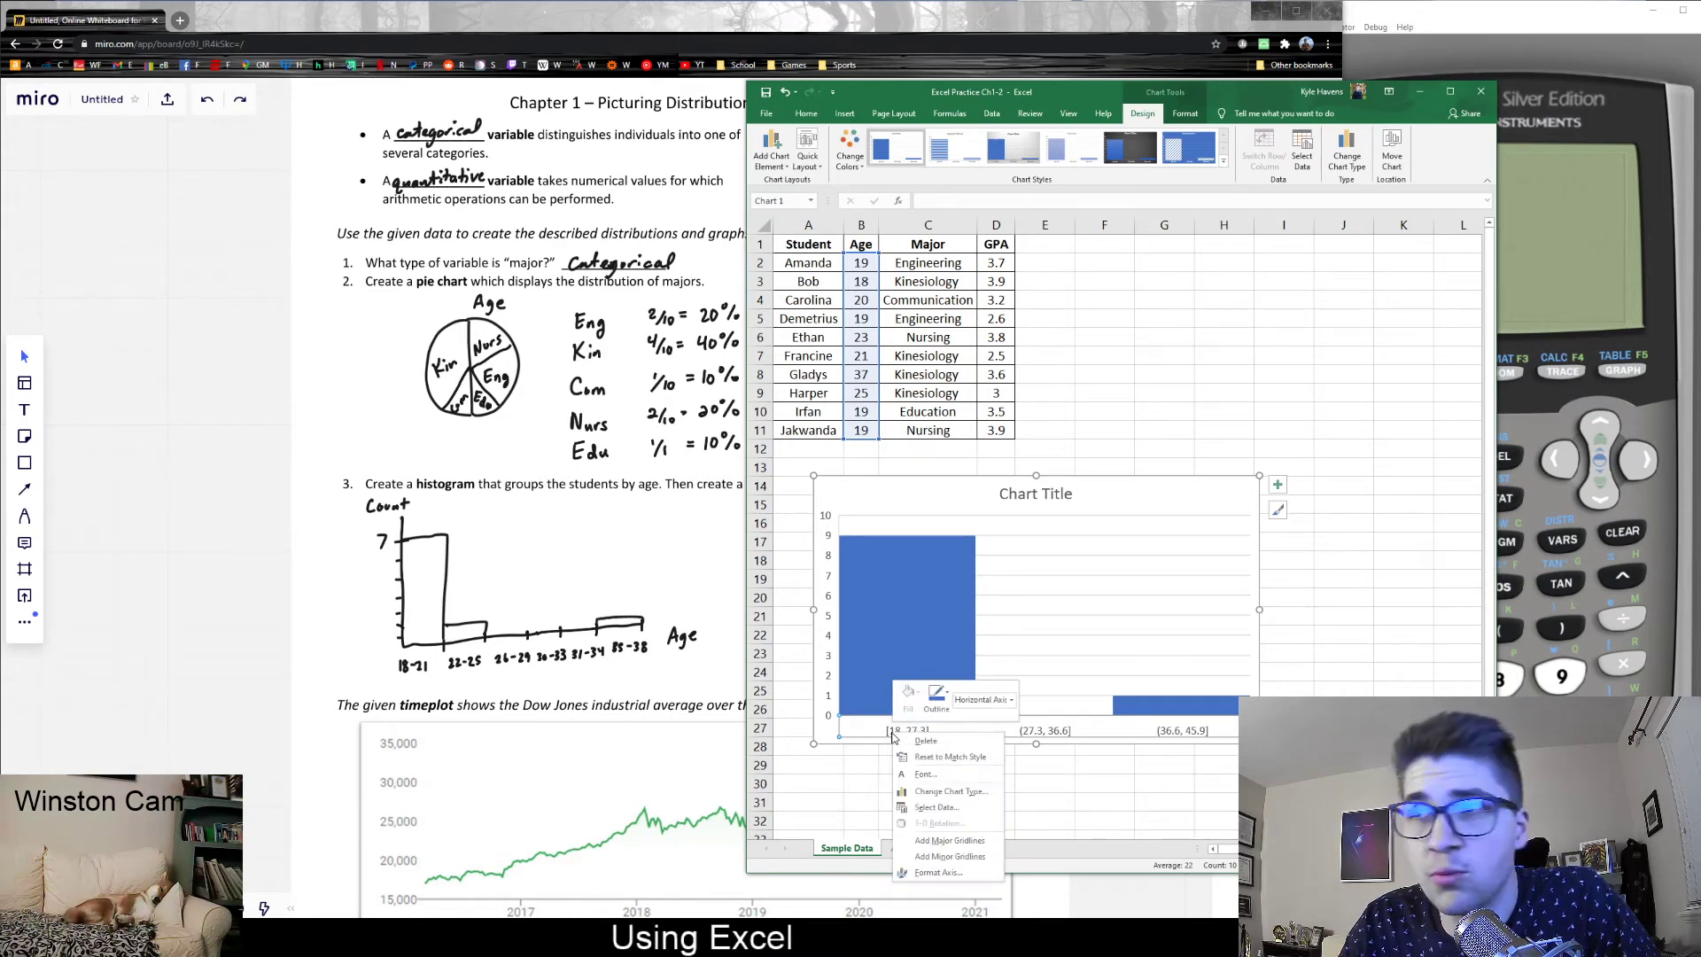
{"action": "left_click", "coordinate": [930, 872]}
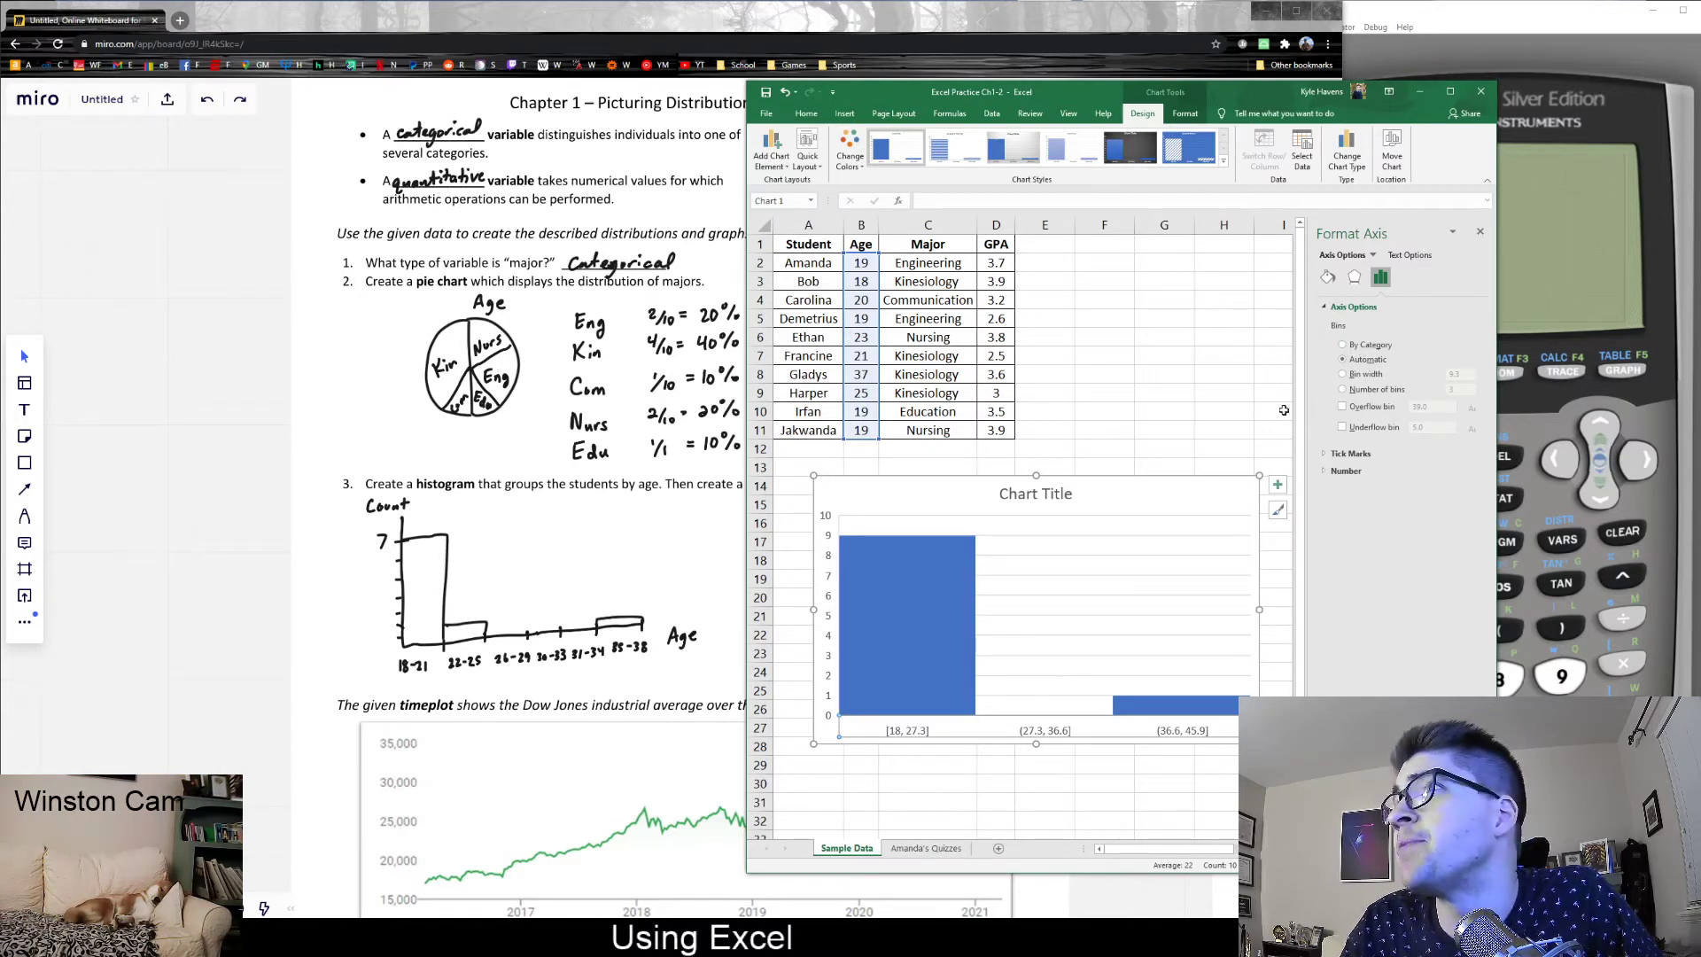
{"action": "left_click", "coordinate": [1362, 390]}
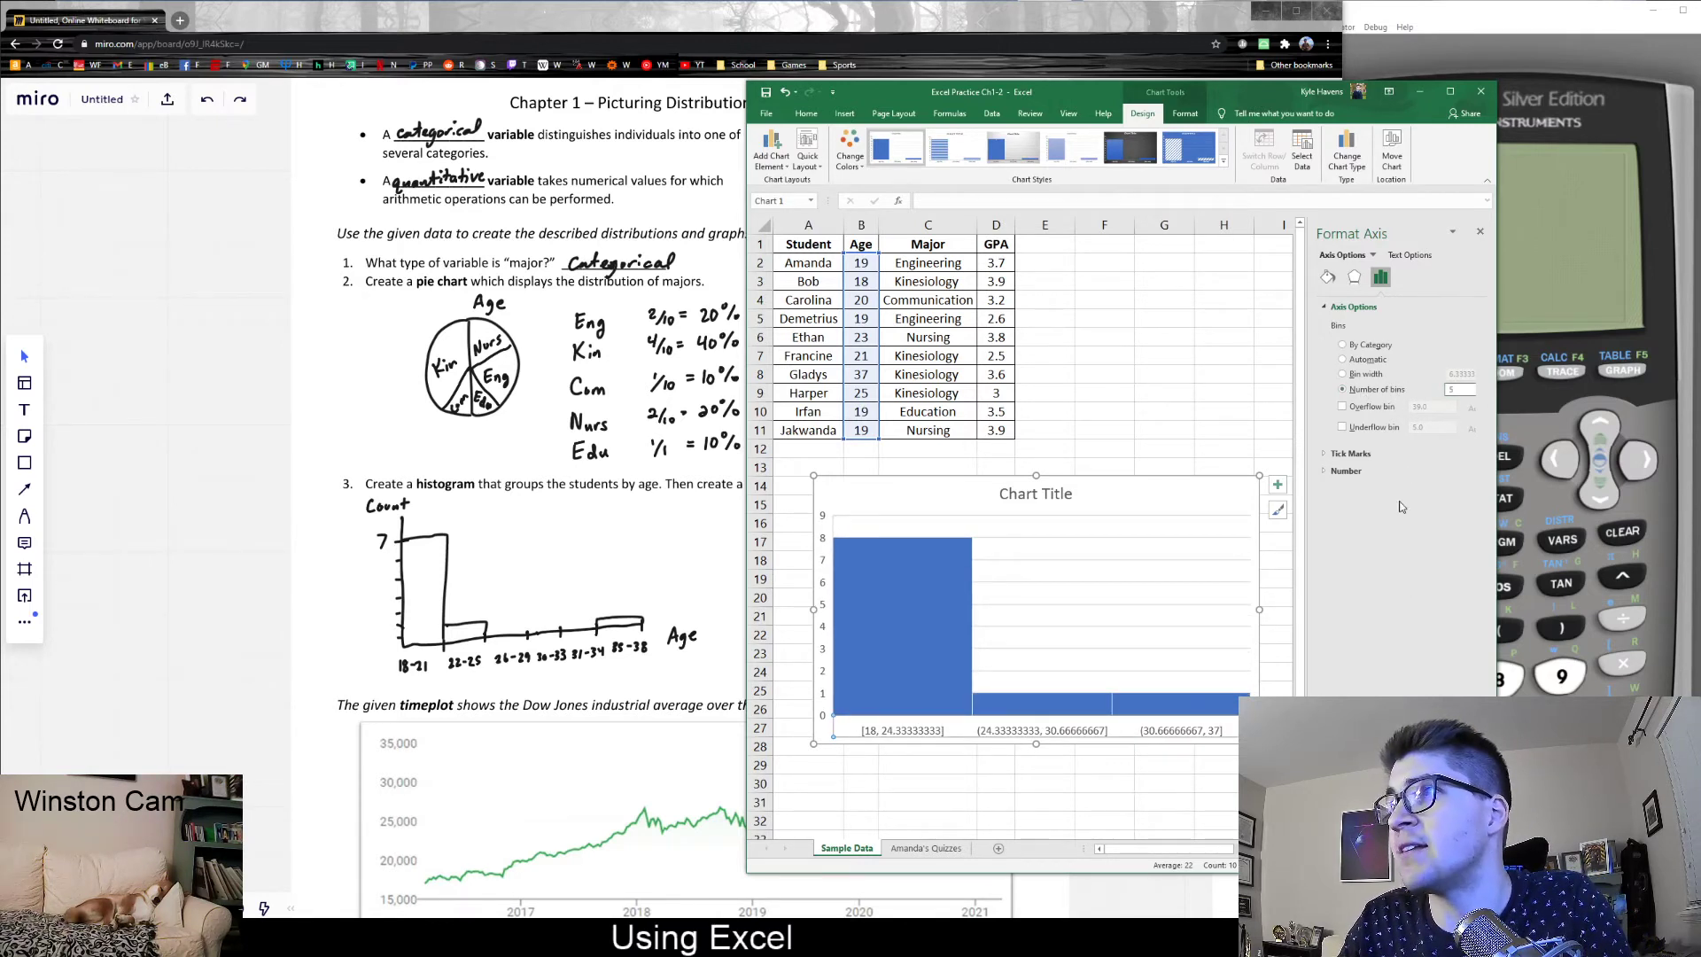
{"action": "key", "text": "Return"}
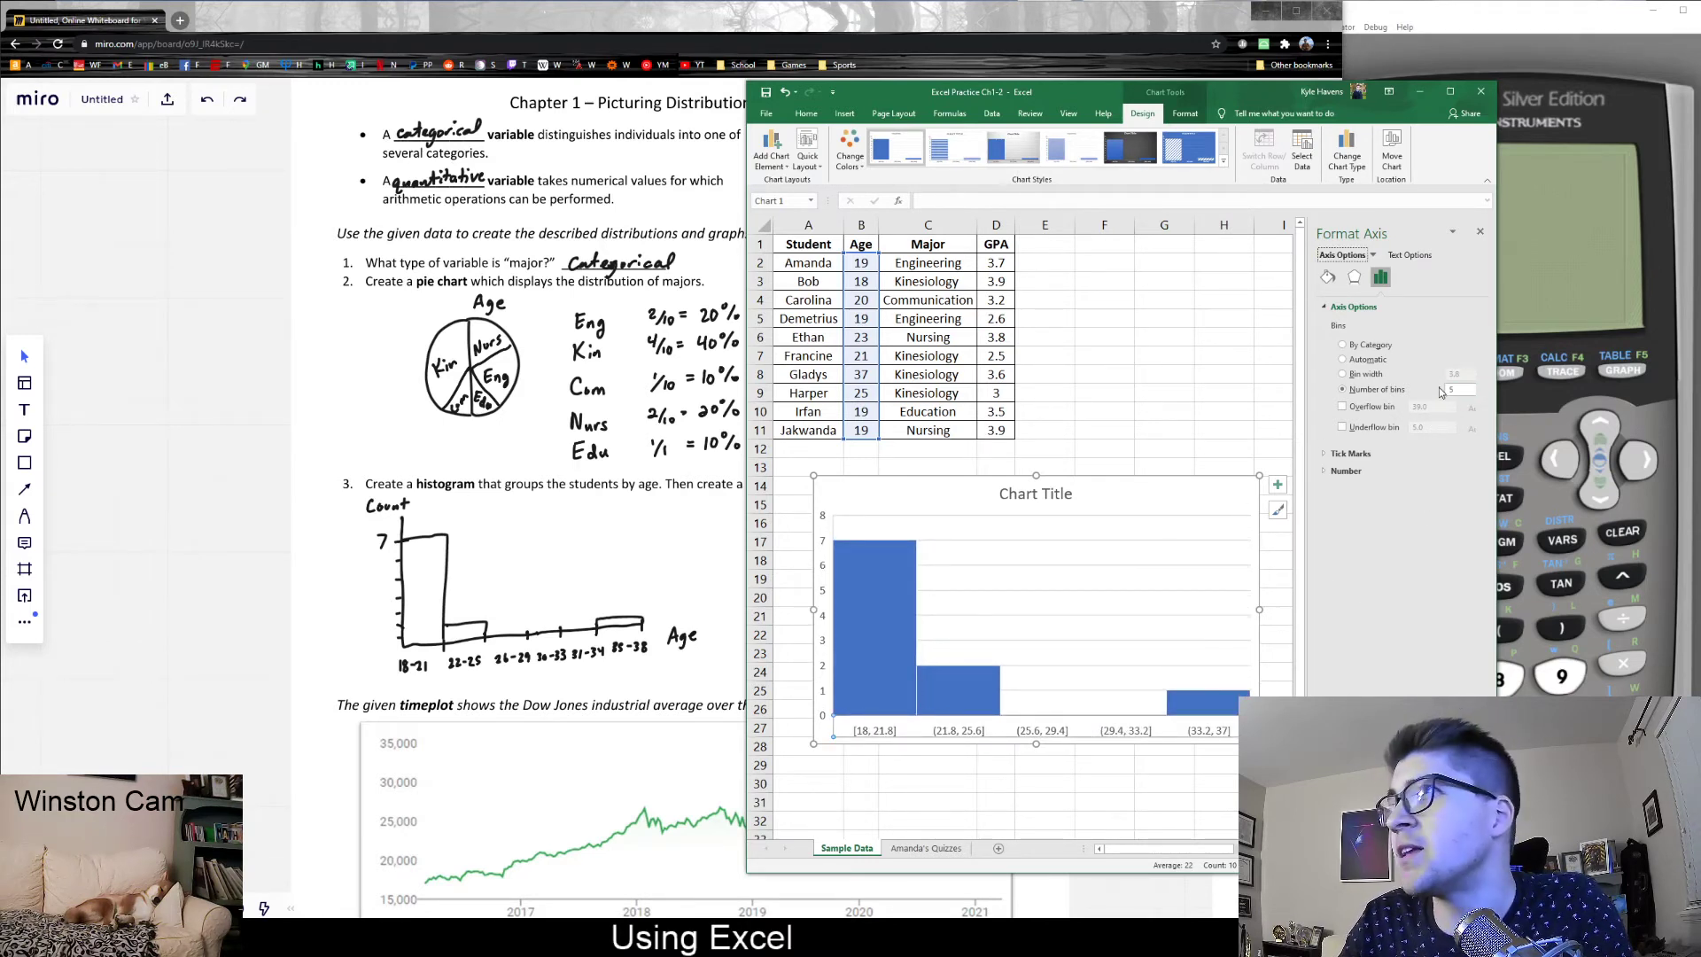
- Switch the age histogram's horizontal axis to a fixed bin width and set it to 4
{"action": "left_click", "coordinate": [1356, 374]}
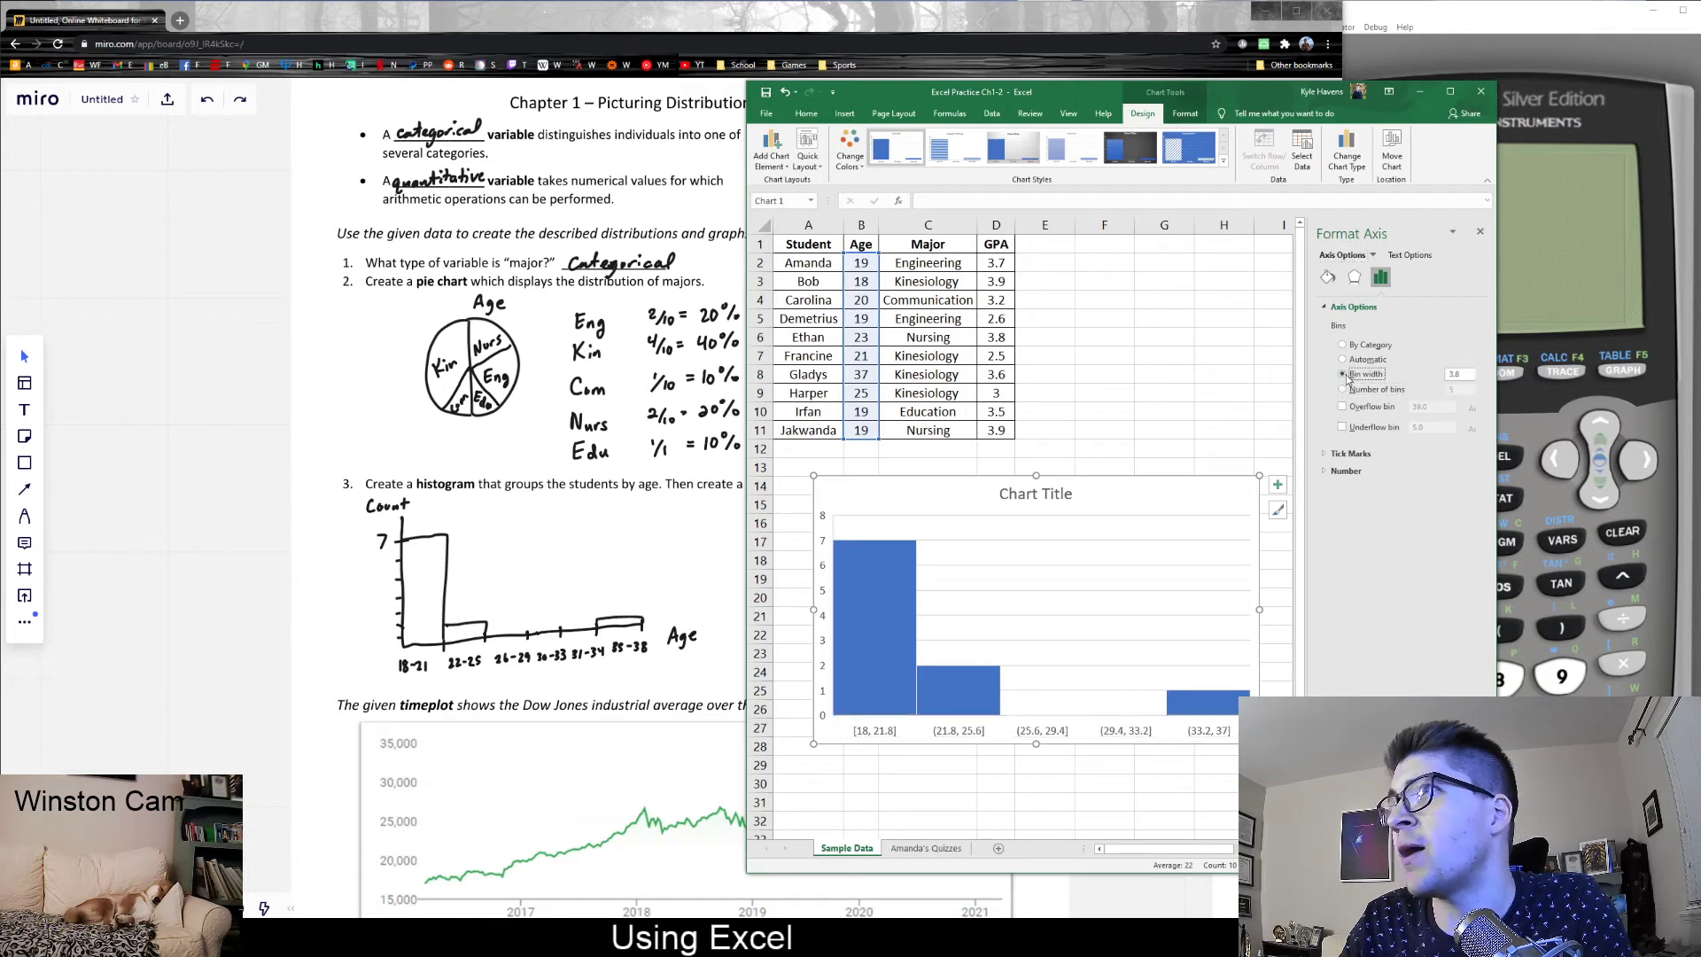
{"action": "double_click", "coordinate": [1468, 377]}
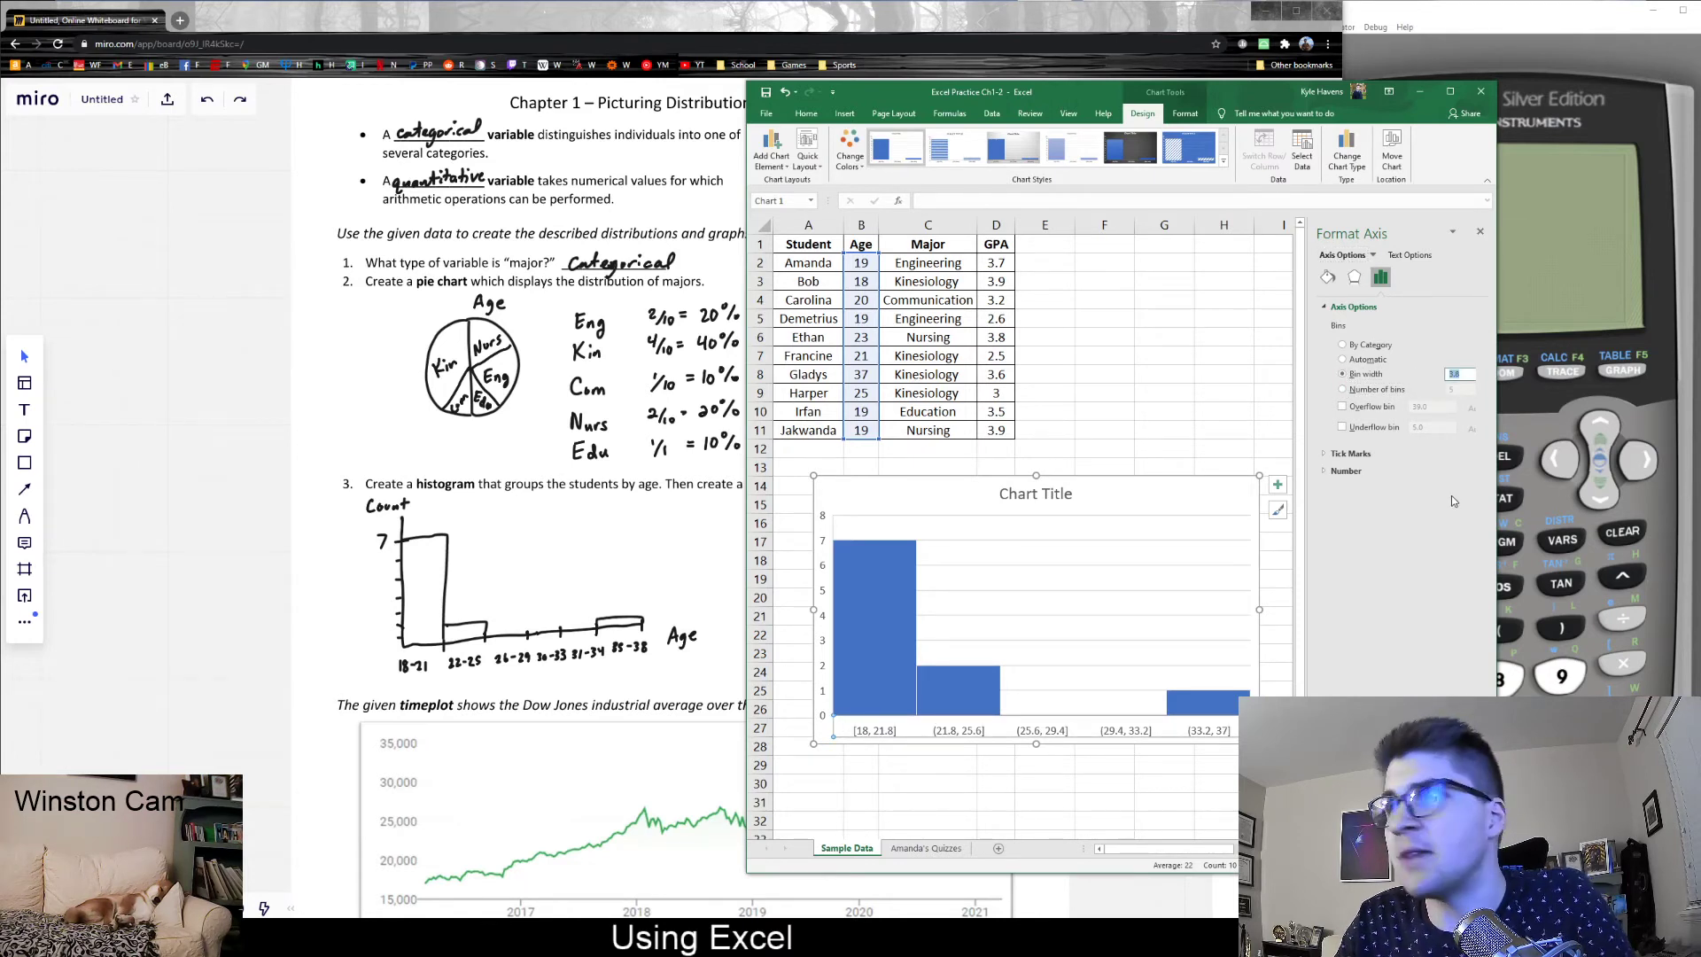
{"action": "type", "text": "4"}
{"action": "key", "text": "Return"}
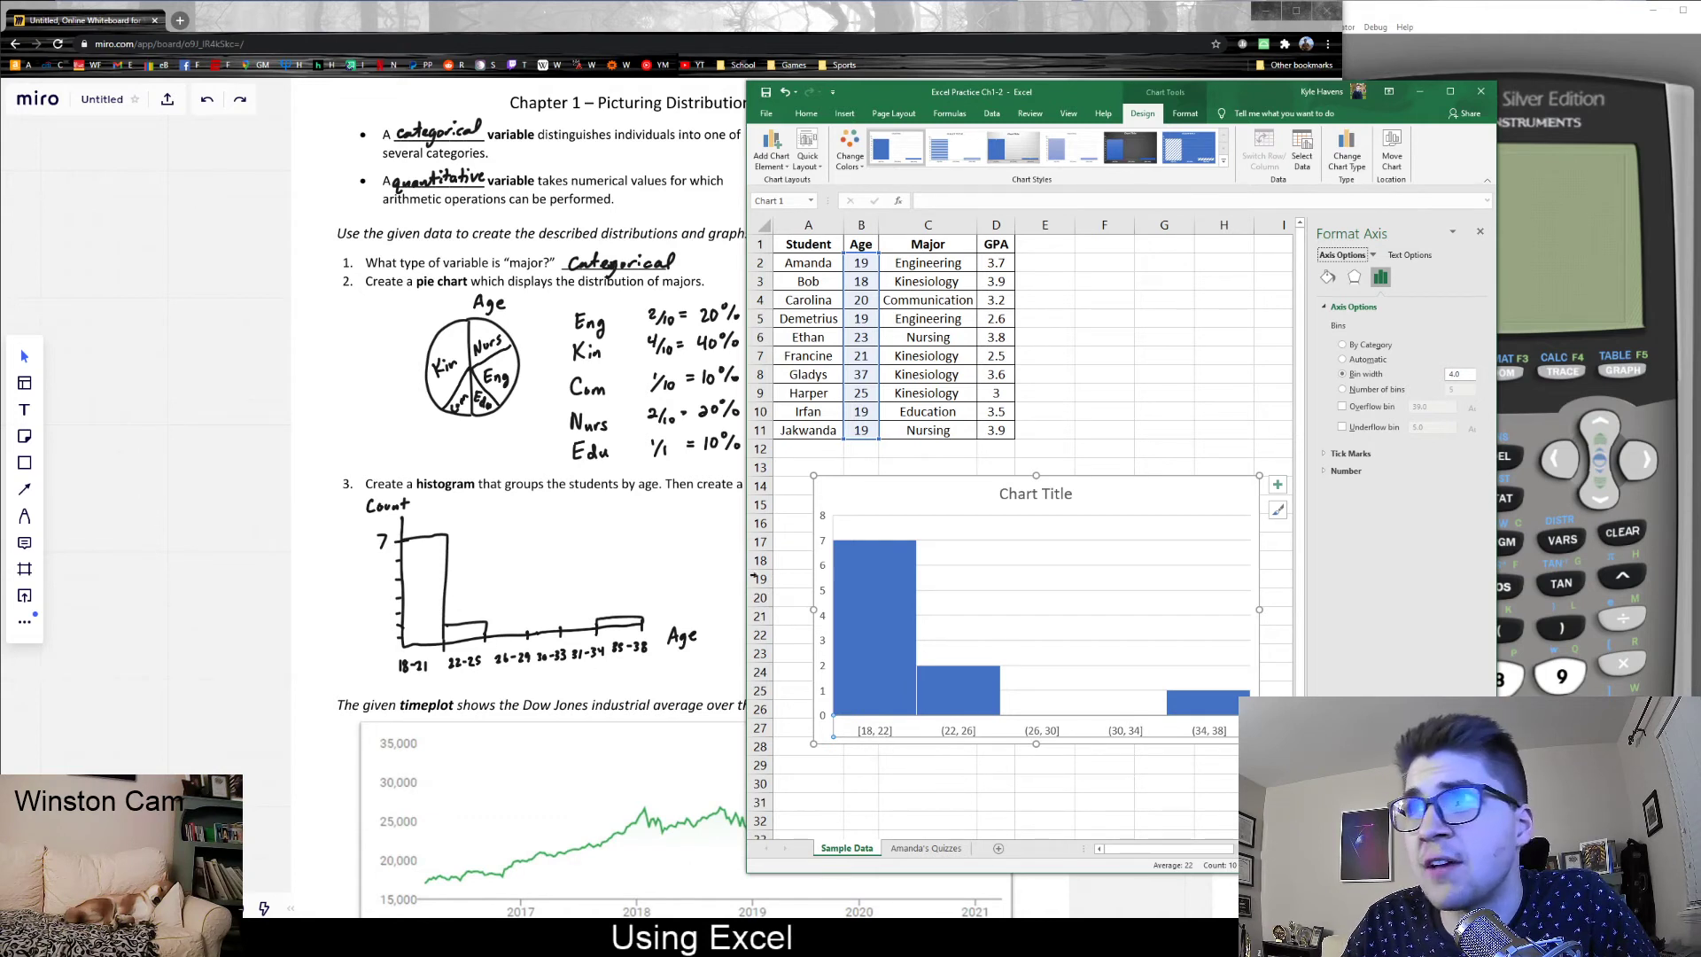
{"action": "left_click", "coordinate": [861, 578]}
{"action": "left_click", "coordinate": [971, 701]}
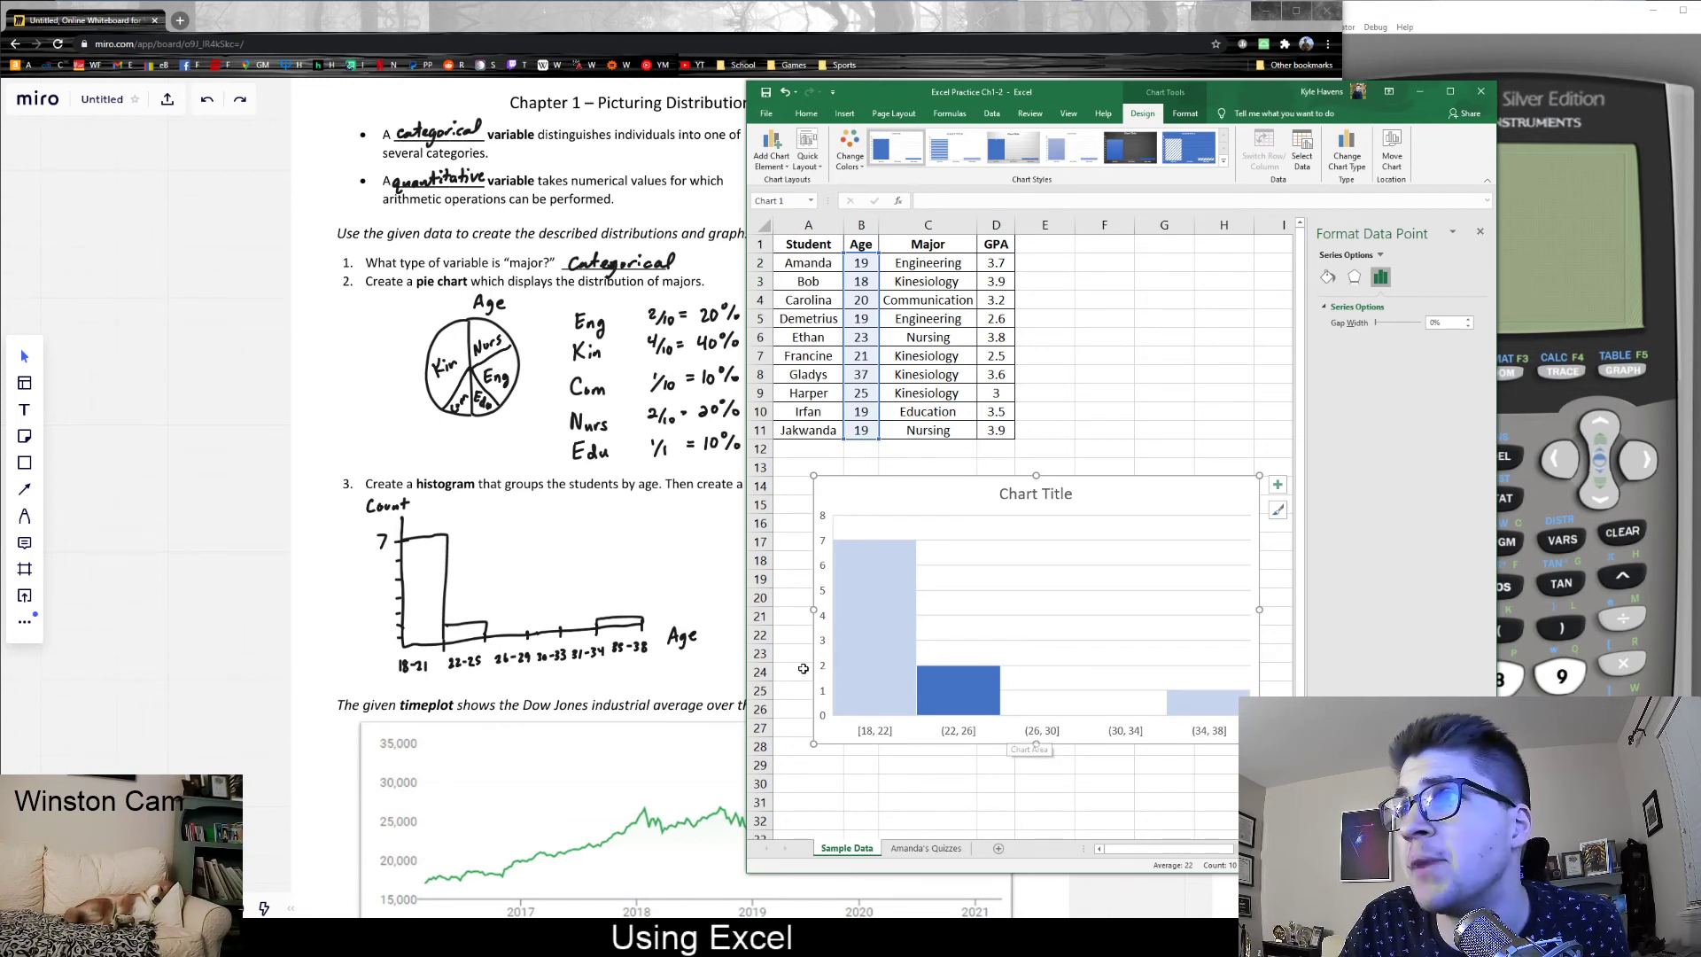
{"action": "left_click", "coordinate": [1194, 657]}
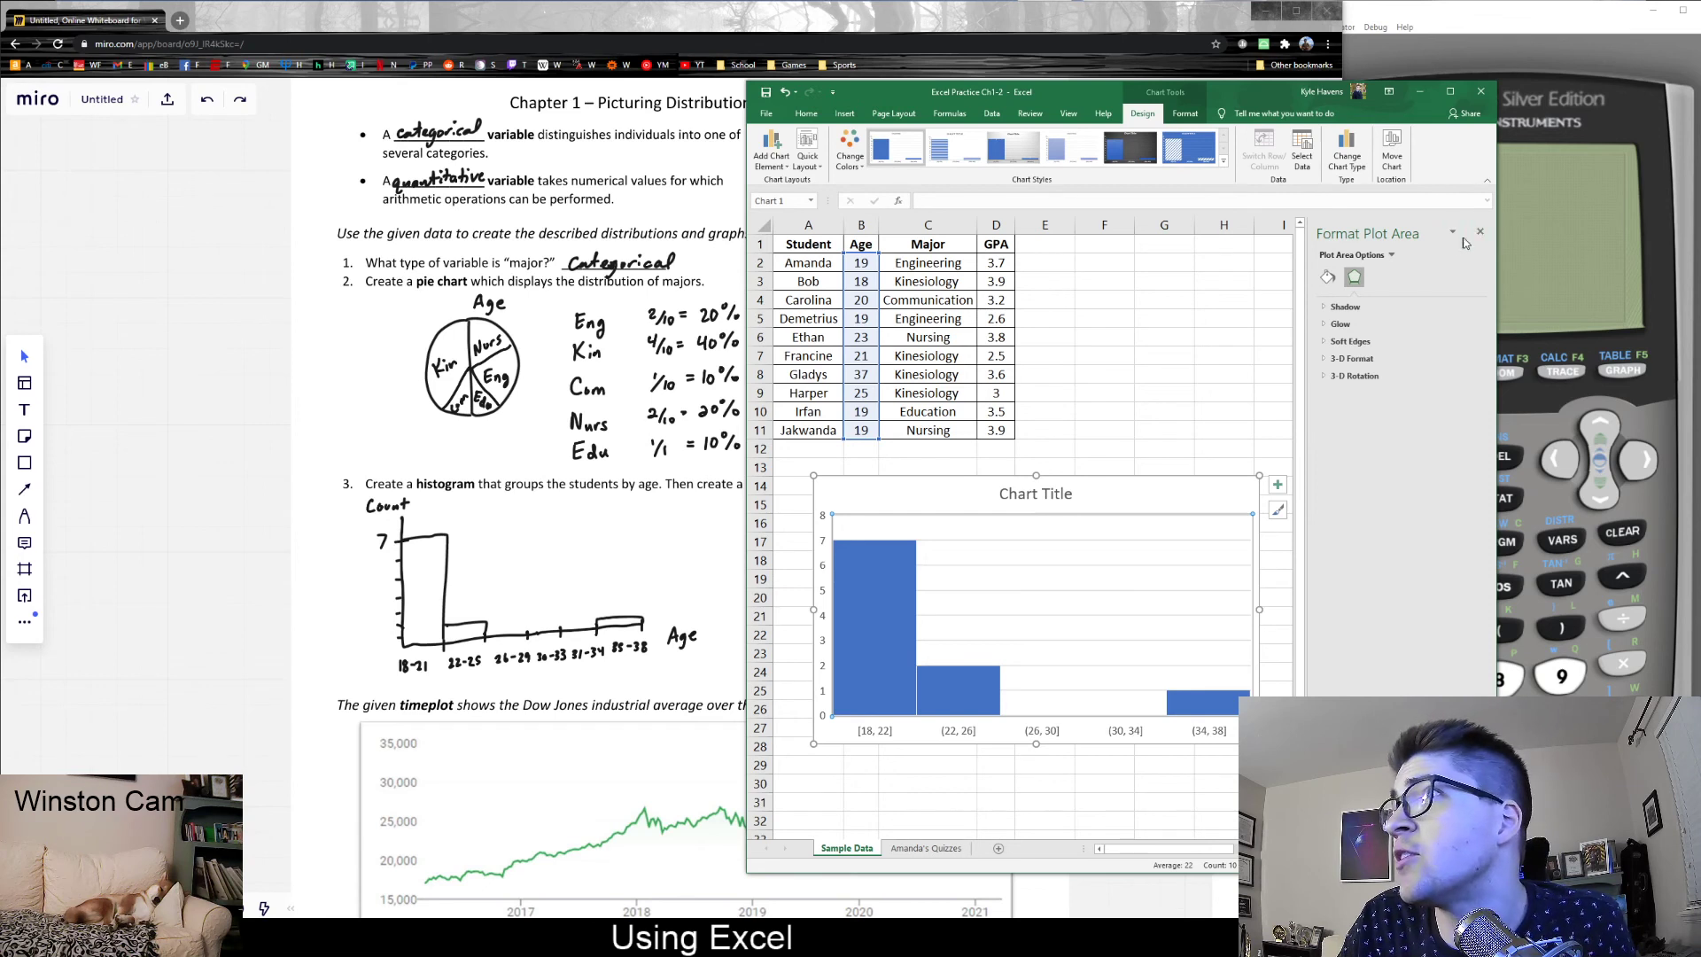
- Reopen the formatting options for the histogram's horizontal axis and set the bin width to 2
{"action": "left_click", "coordinate": [974, 731]}
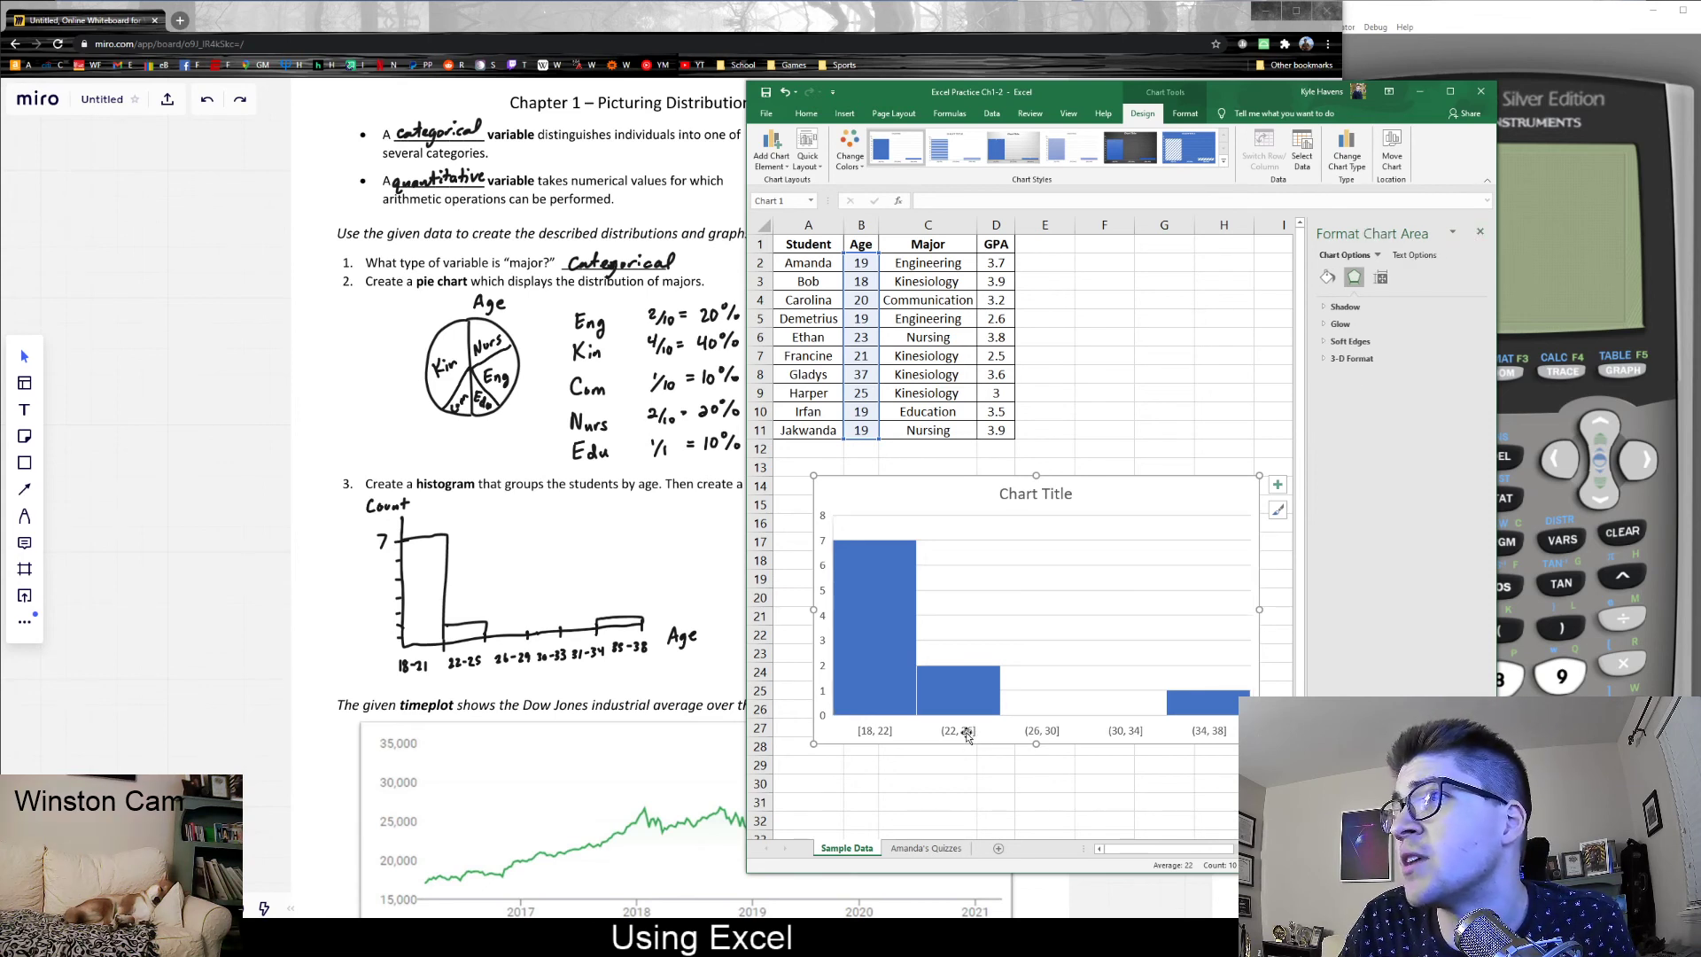
{"action": "right_click", "coordinate": [955, 730]}
{"action": "left_click", "coordinate": [986, 872]}
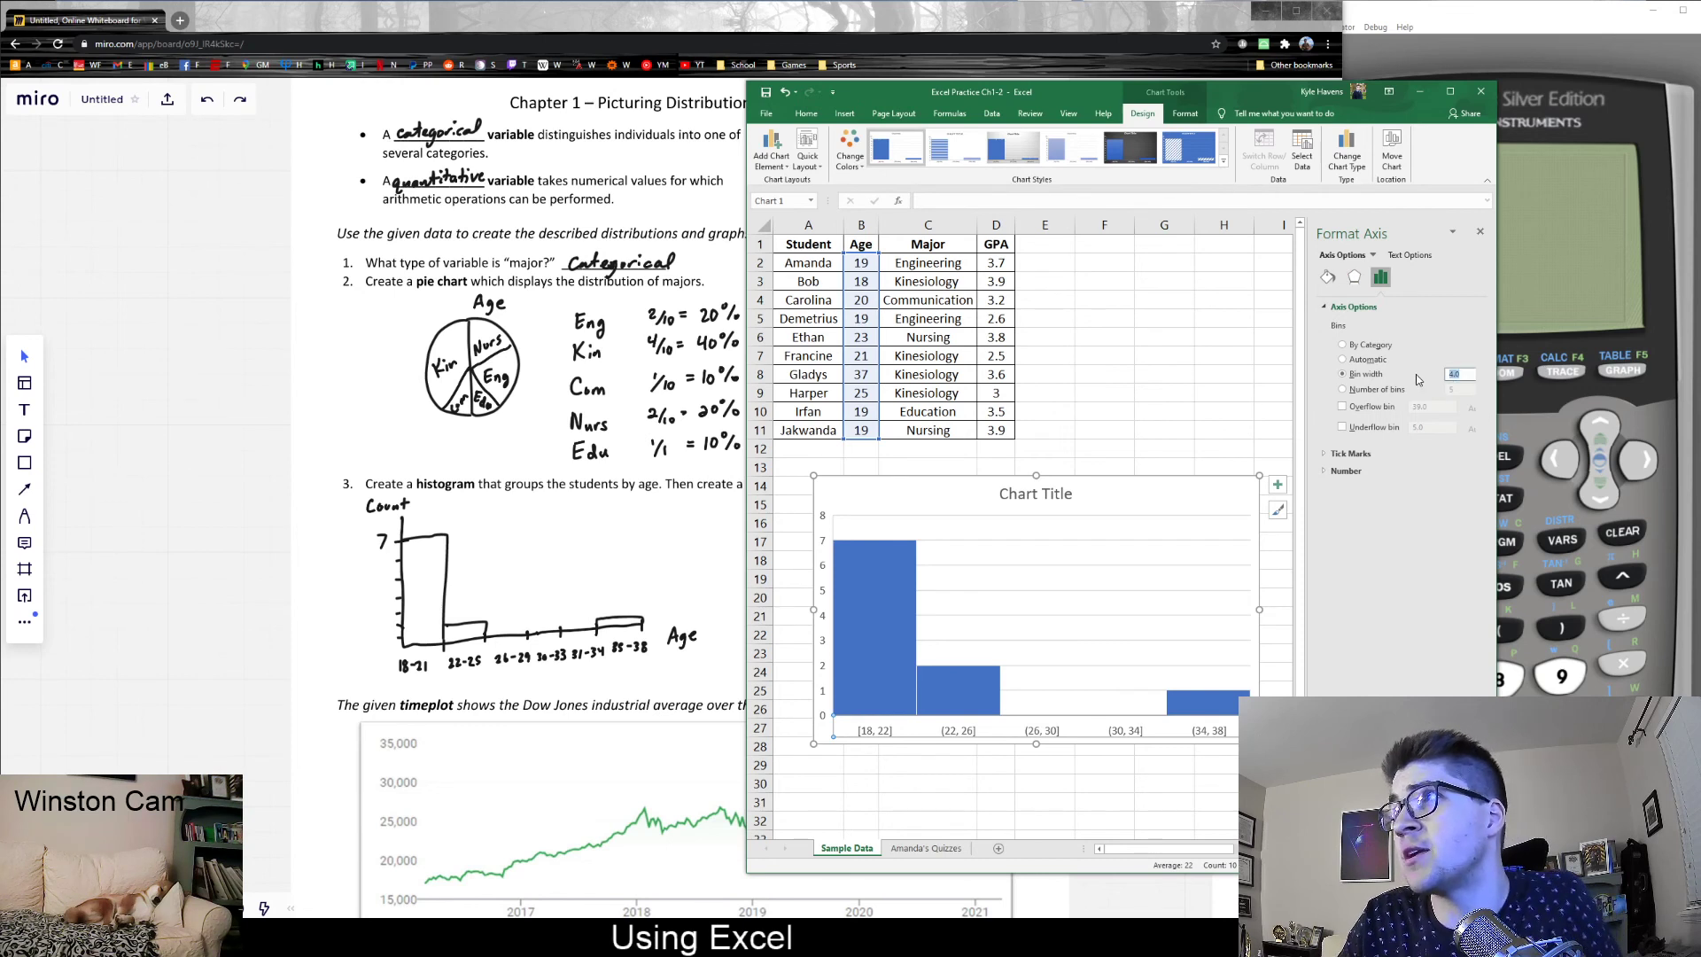
{"action": "key", "text": "Return"}
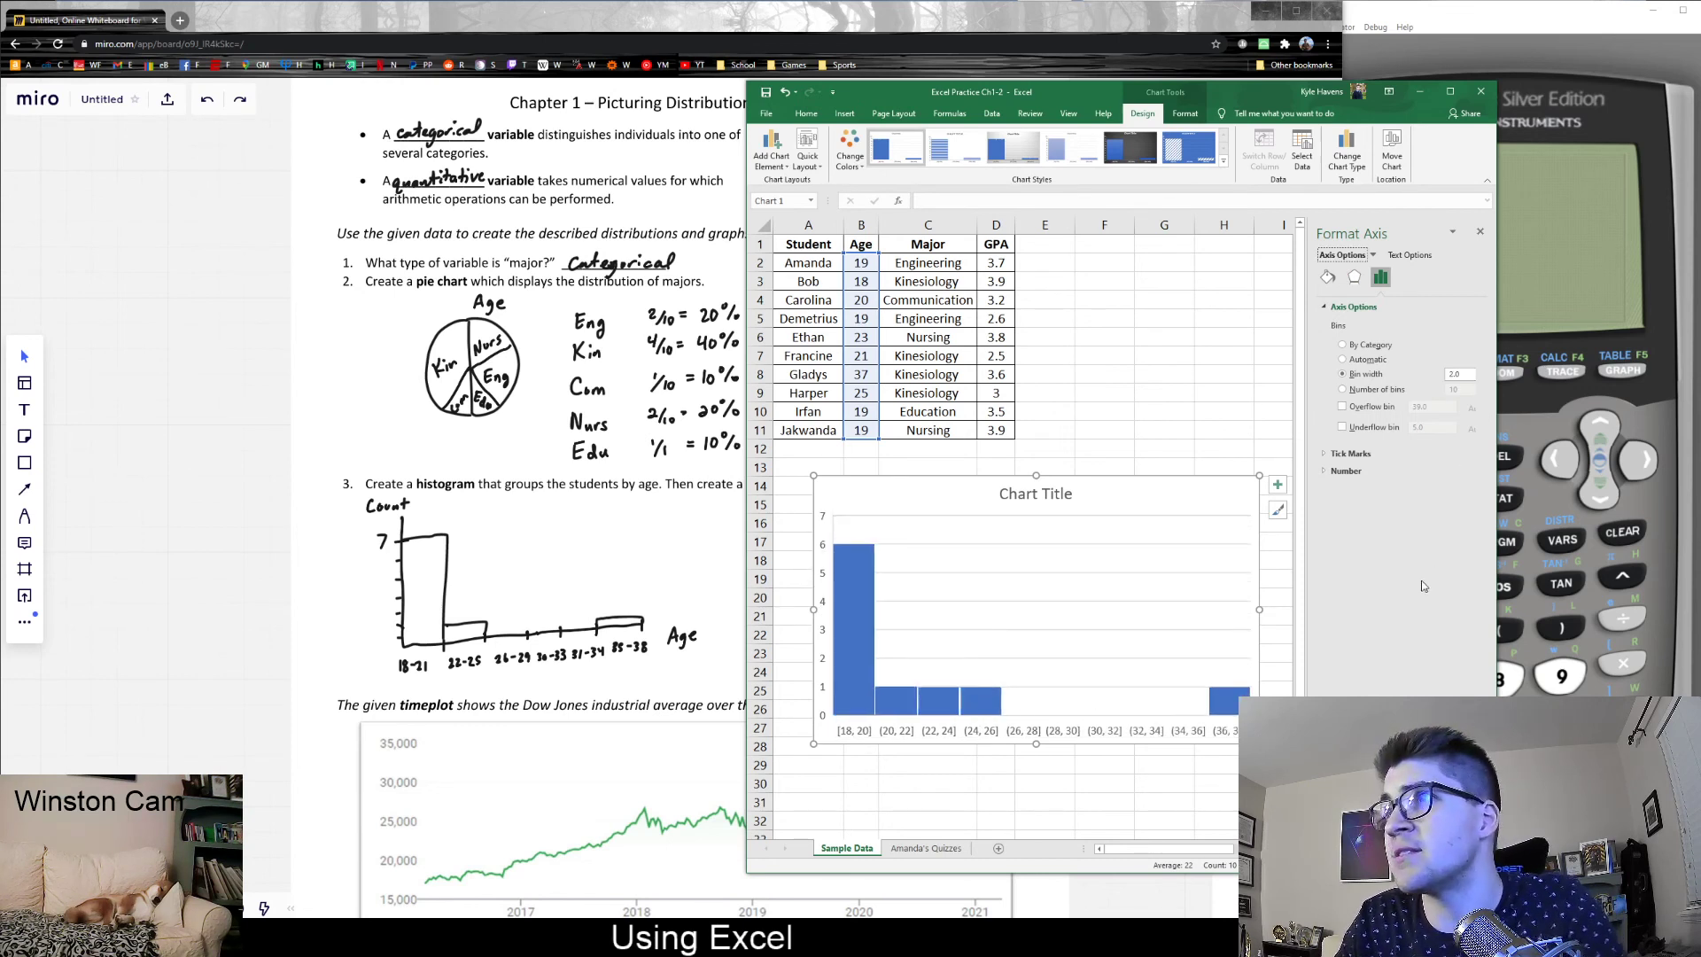